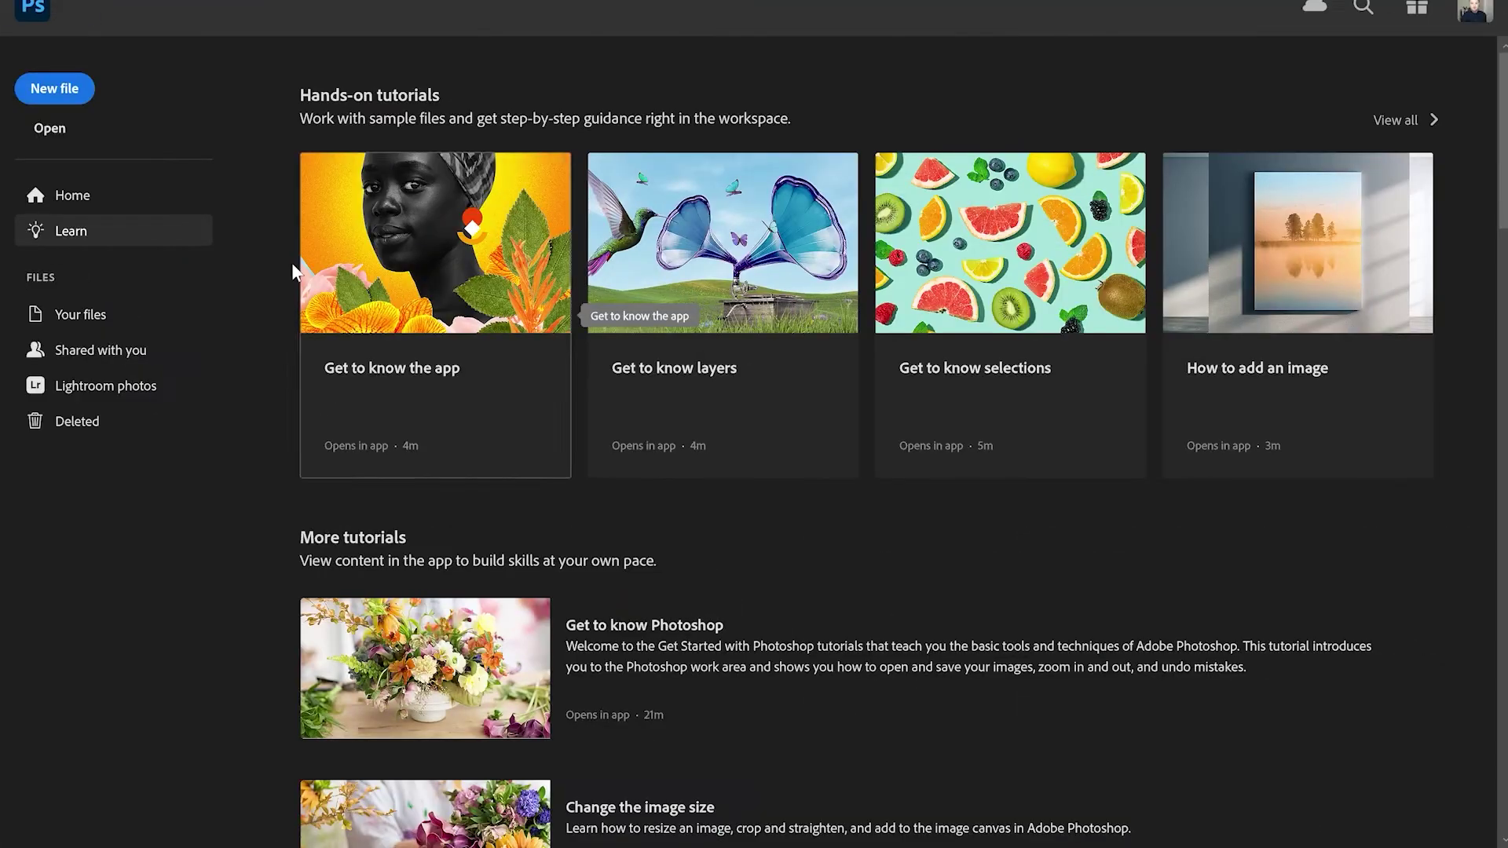
Create a blank 1980 × 1080 px, 300 ppi document from the New file preset.
{"action": "left_click", "coordinate": [73, 91]}
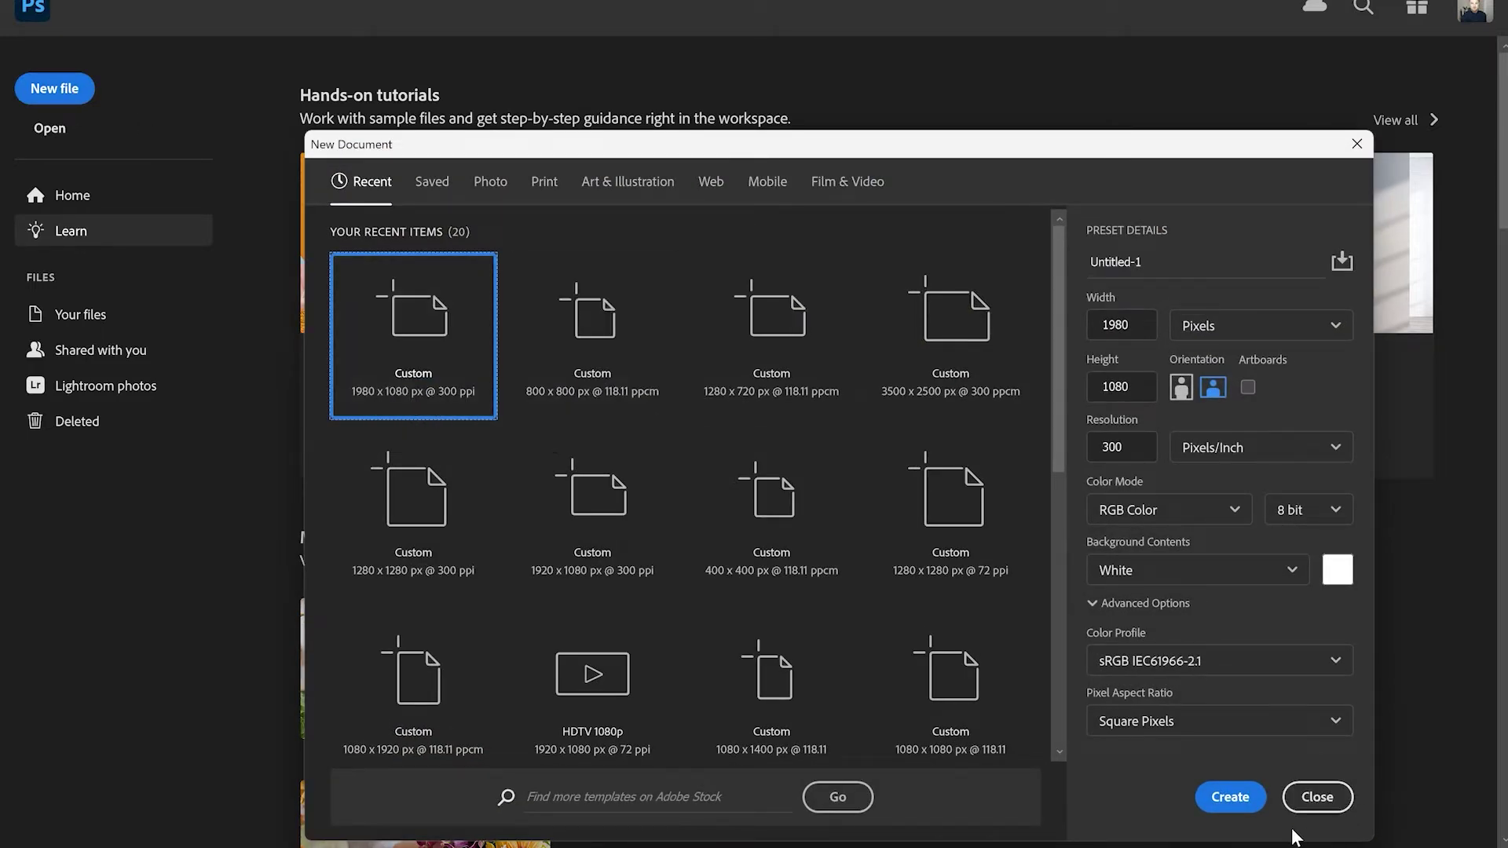
{"action": "left_click", "coordinate": [1231, 799]}
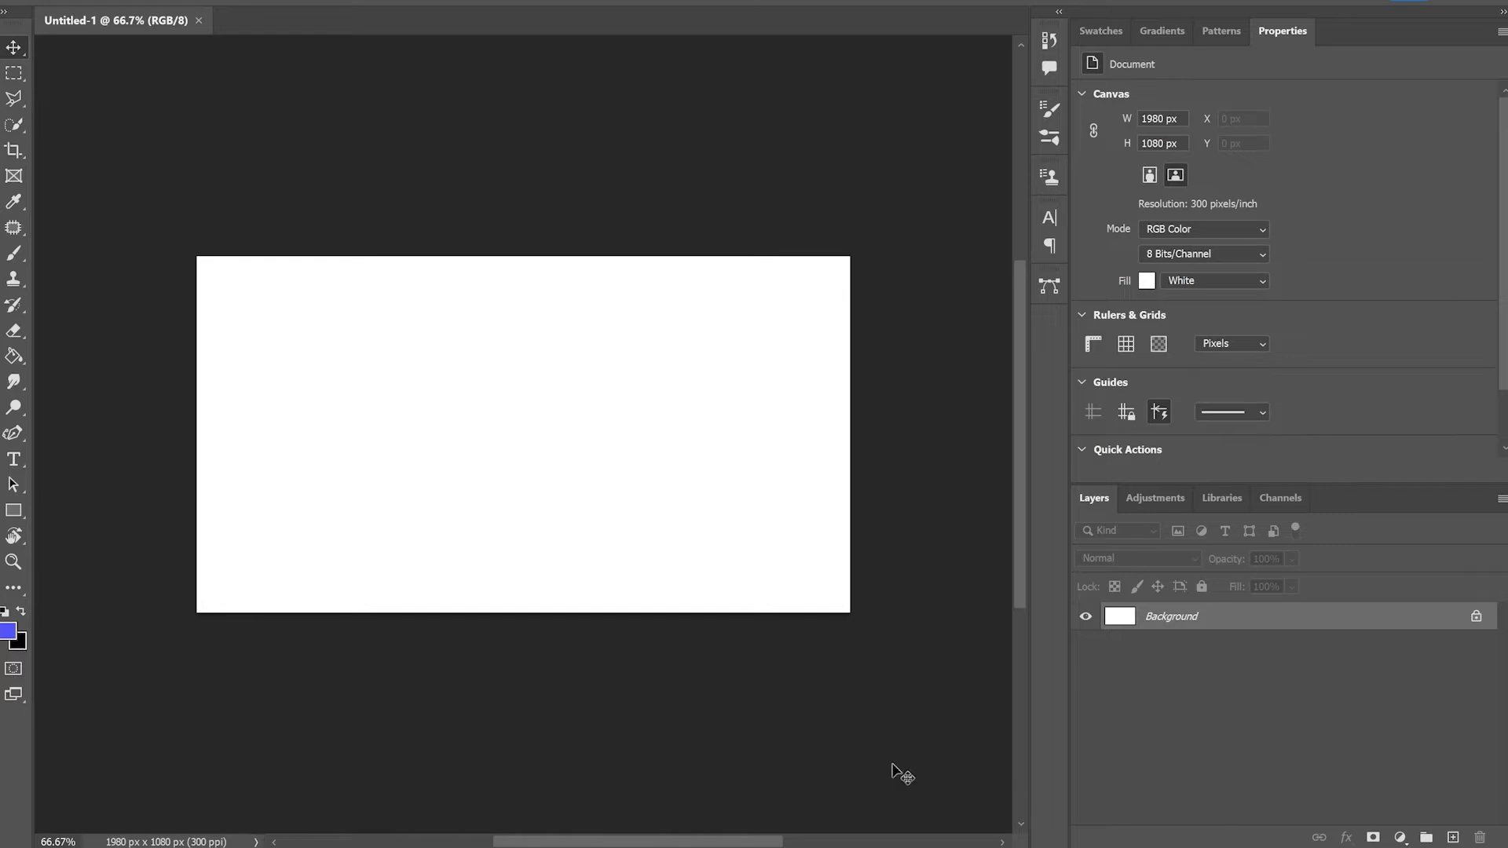
Drag IMG_0692 from the Pics Of Me folder onto the Photoshop canvas.
{"action": "left_click", "coordinate": [636, 773]}
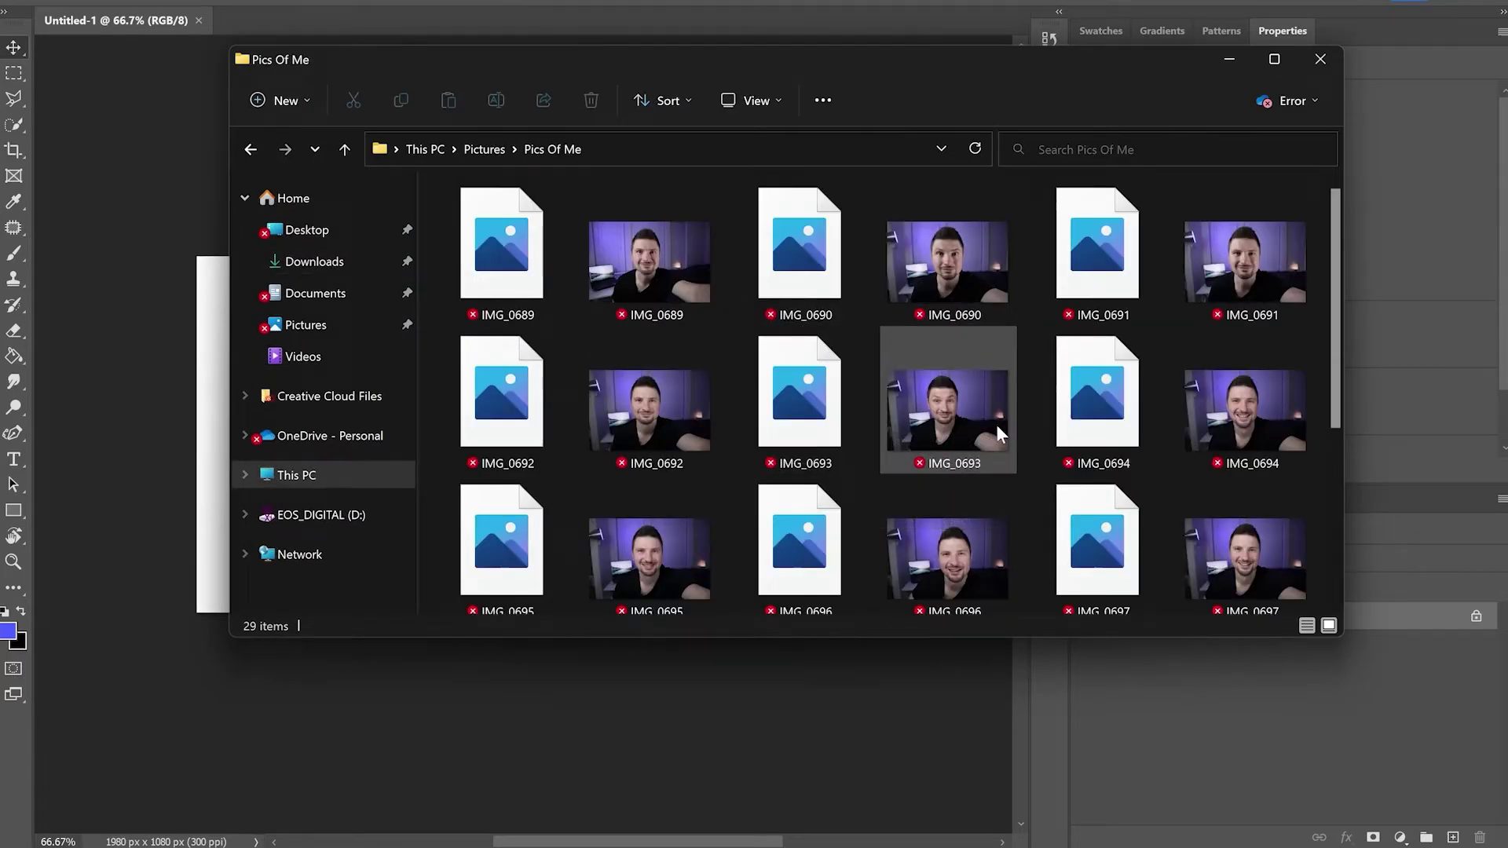
{"action": "left_click", "coordinate": [666, 416]}
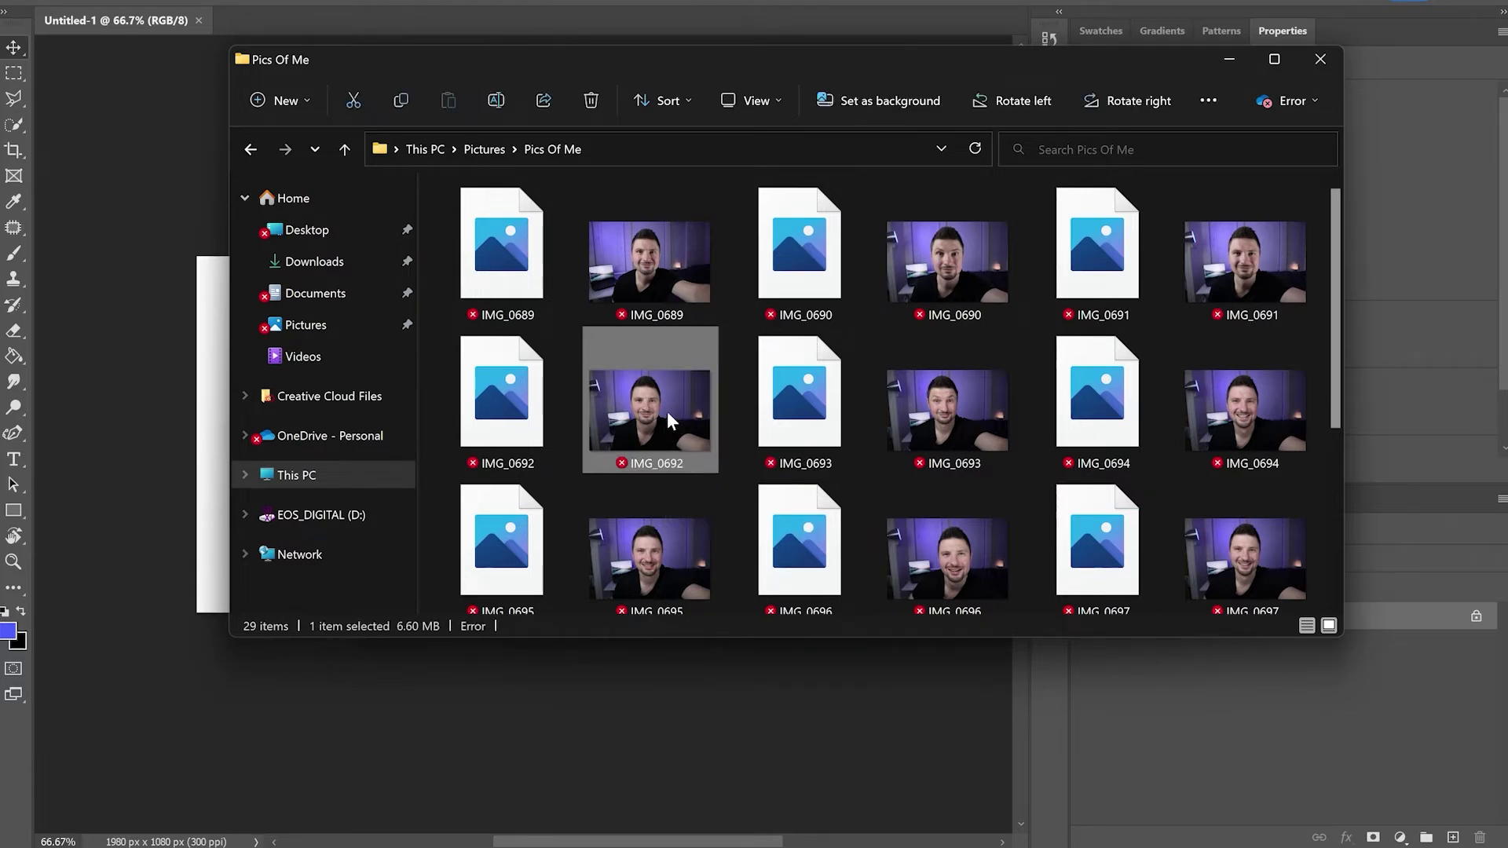
{"action": "left_click_drag", "start_coordinate": [667, 398], "coordinate": [143, 349]}
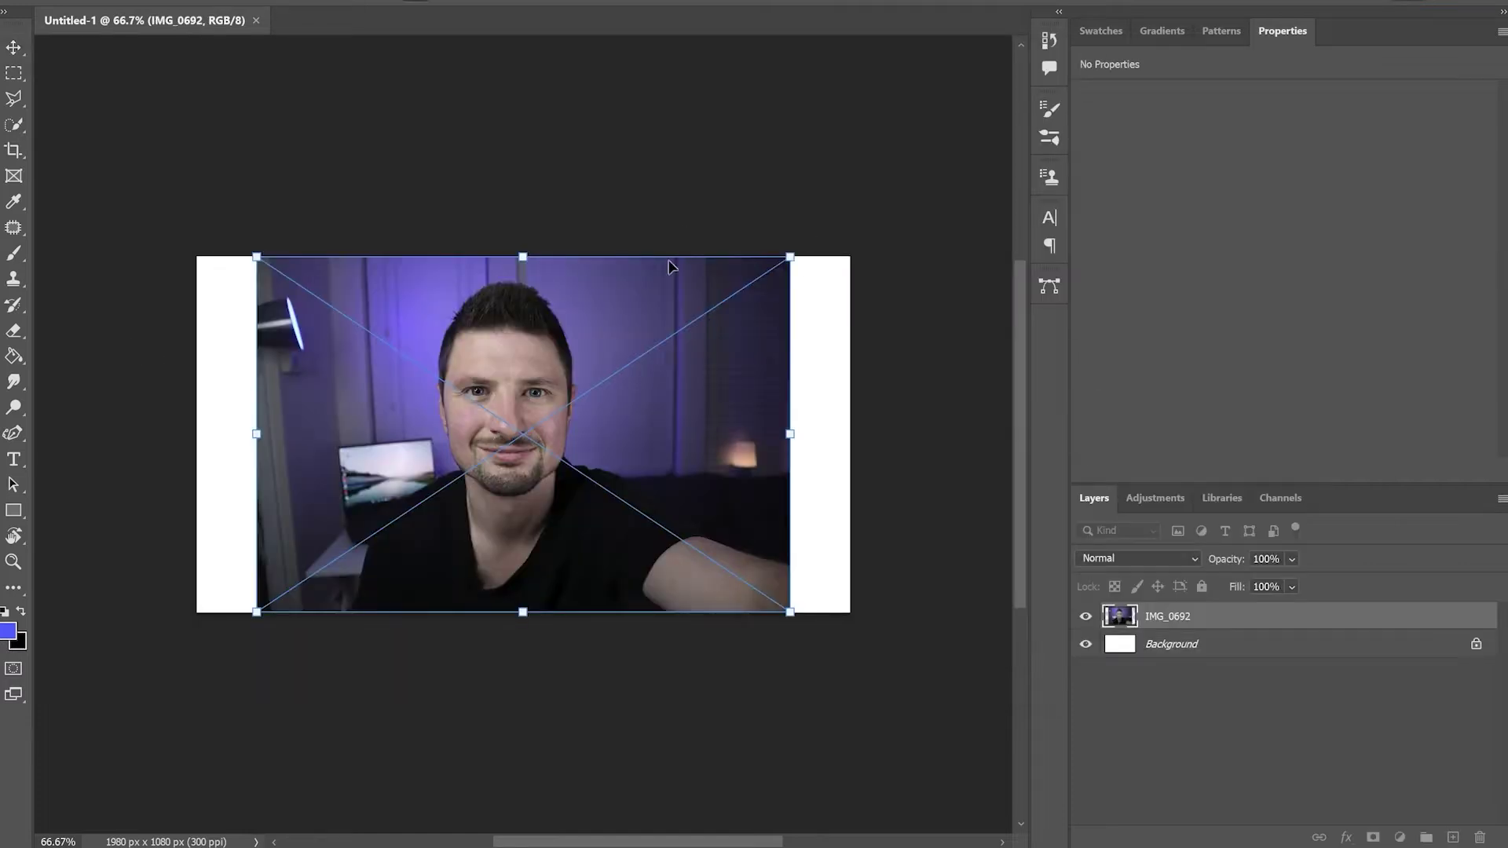
Commit the placed photo, quick-select the head and right ear, and copy them to Layer 1.
{"action": "key", "text": "Return"}
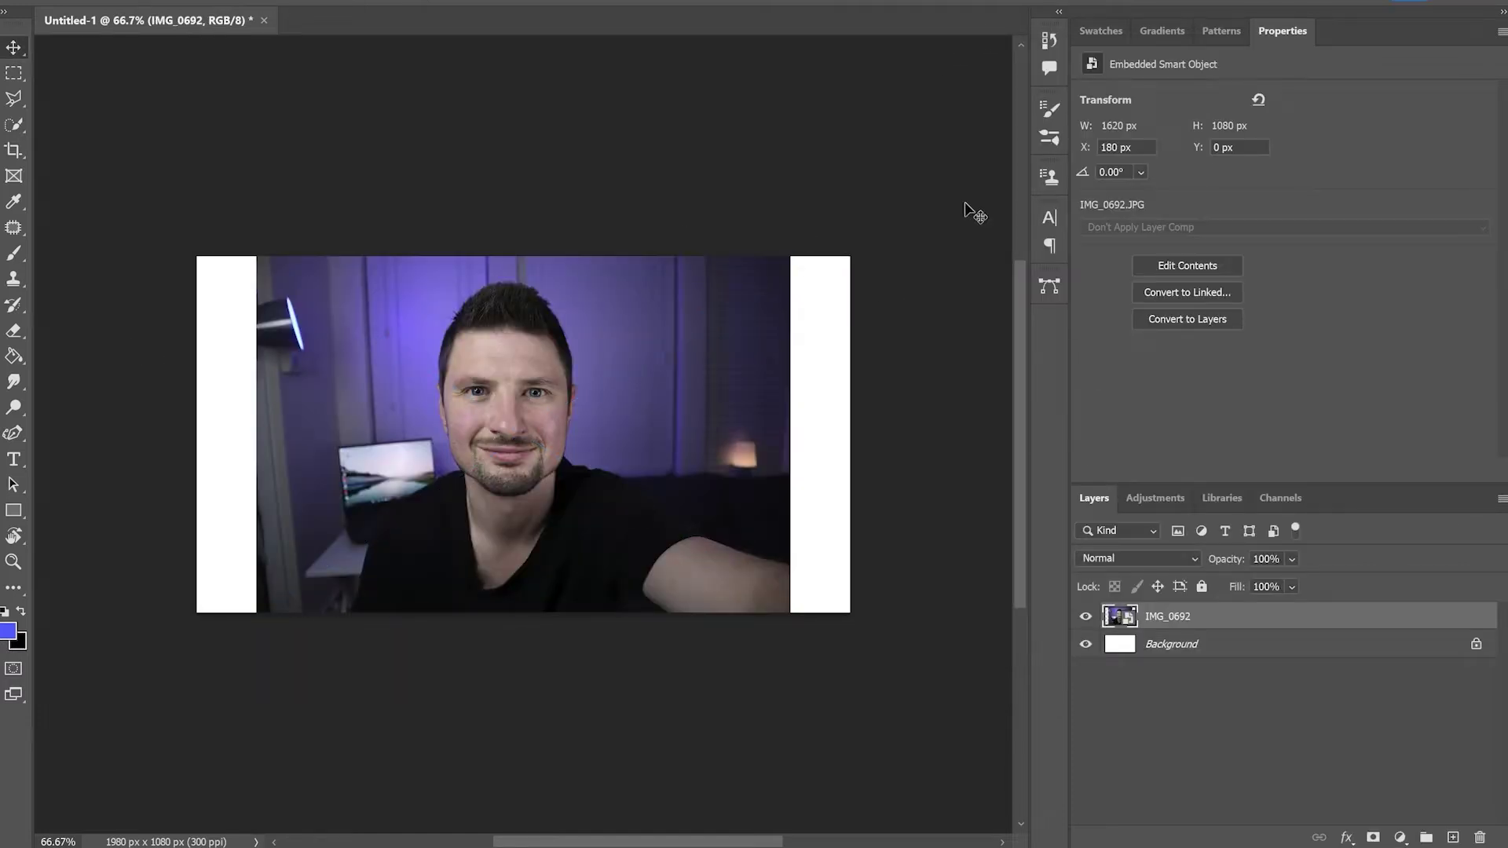
{"action": "key", "text": "w"}
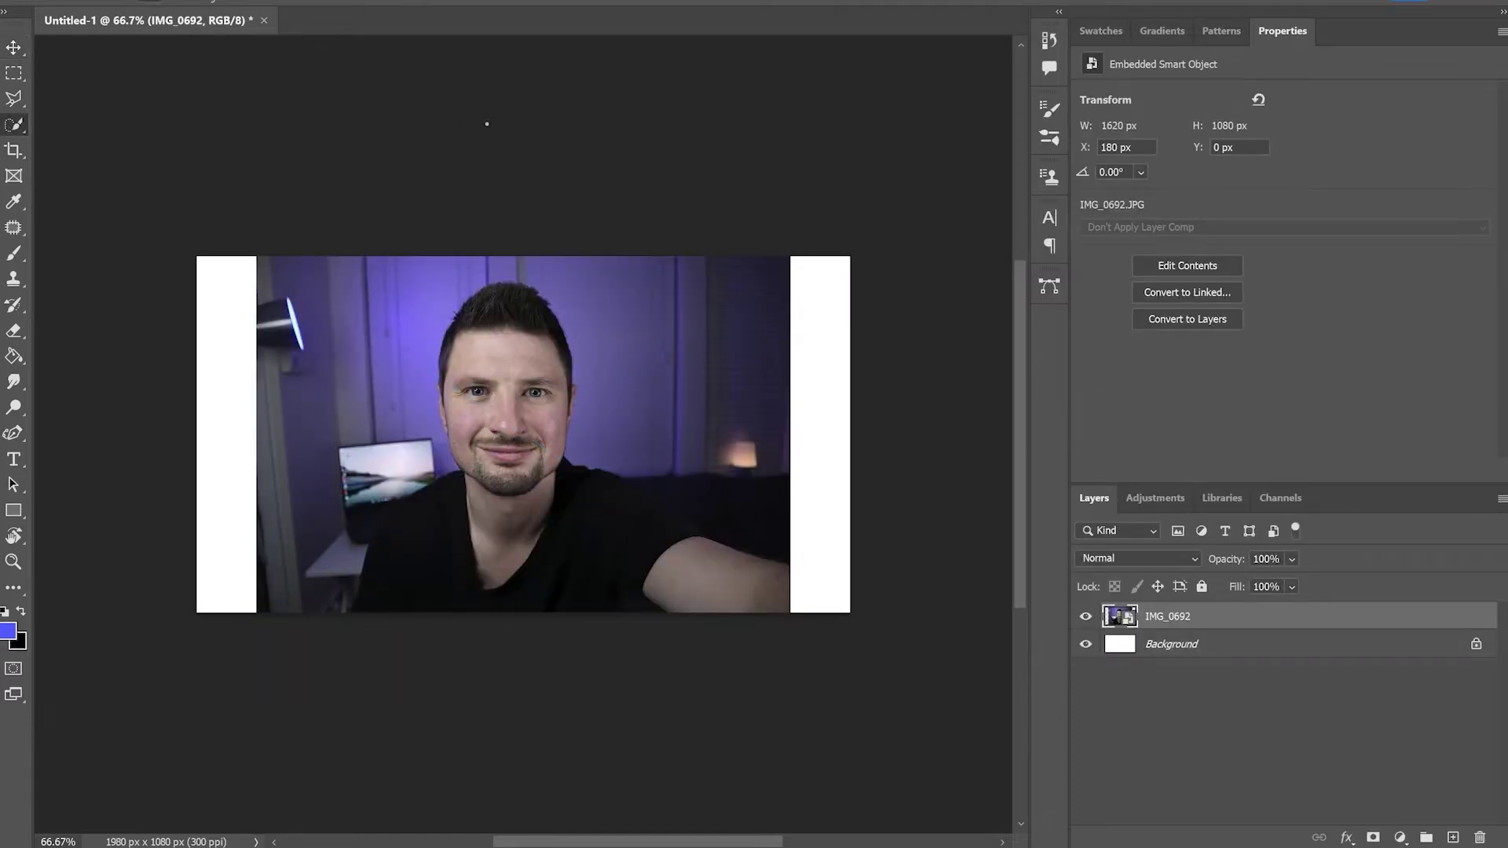
{"action": "key", "text": "ctrl+plus"}
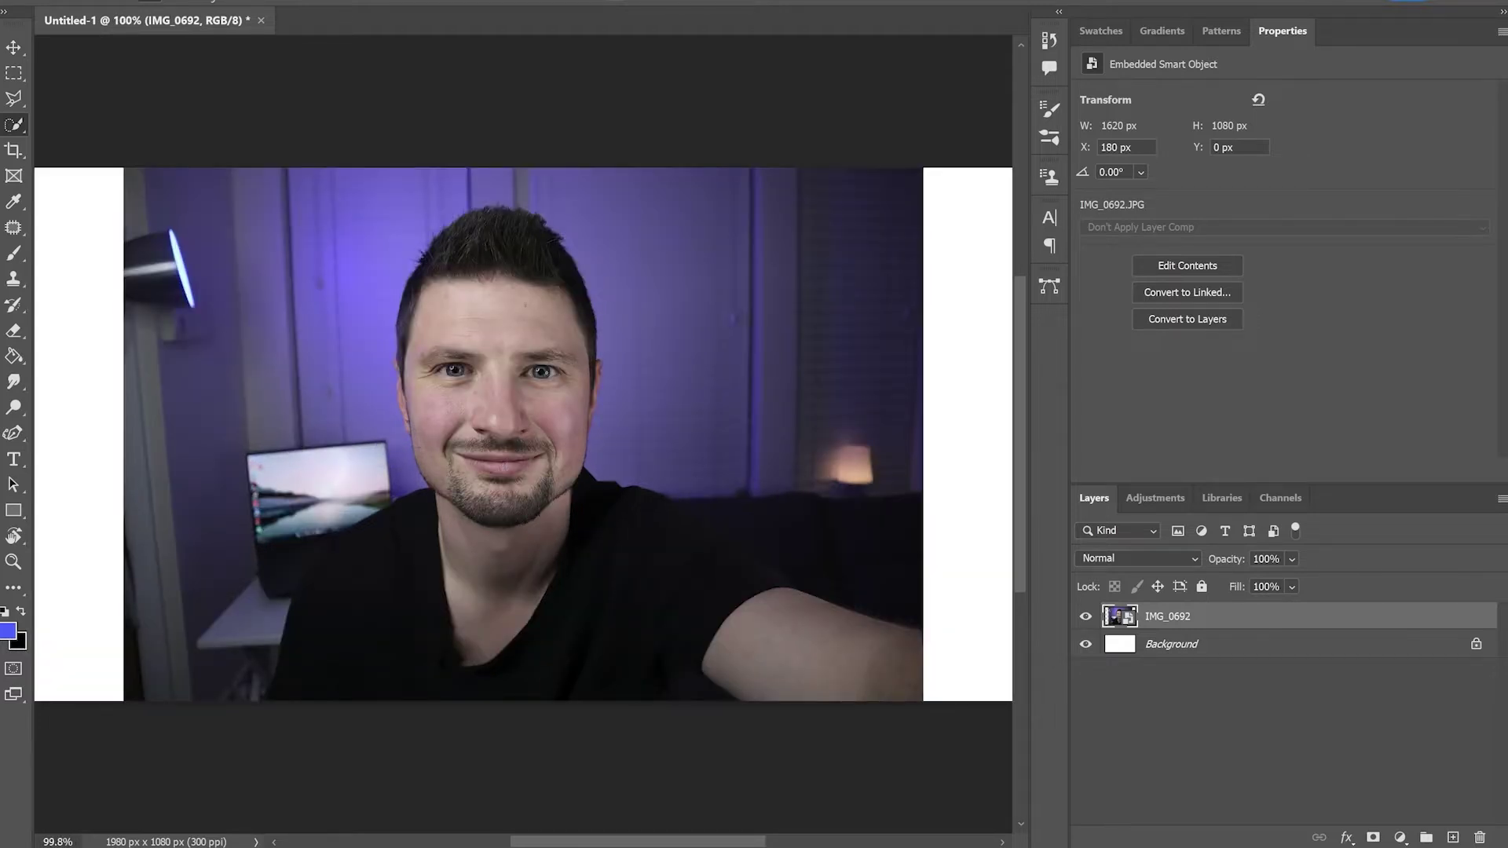
{"action": "mouse_move", "coordinate": [511, 273]}
{"action": "left_mouse_down"}
{"action": "mouse_move", "coordinate": [577, 314]}
{"action": "mouse_move", "coordinate": [471, 373]}
{"action": "mouse_move", "coordinate": [439, 314]}
{"action": "mouse_move", "coordinate": [512, 444]}
{"action": "left_mouse_up"}
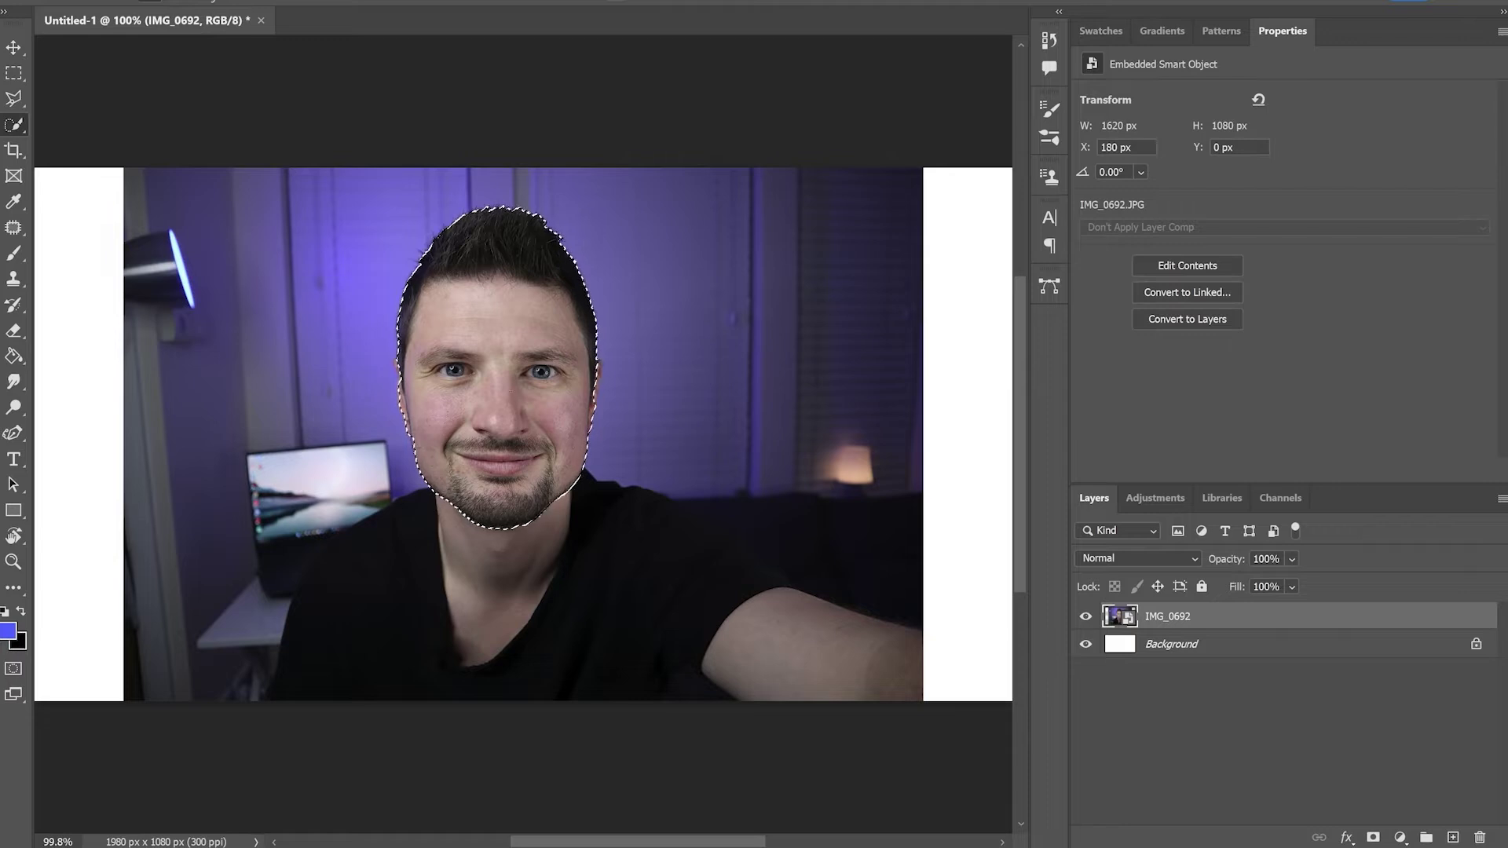
{"action": "key", "text": "ctrl+plus"}
{"action": "key", "text": "ctrl+plus"}
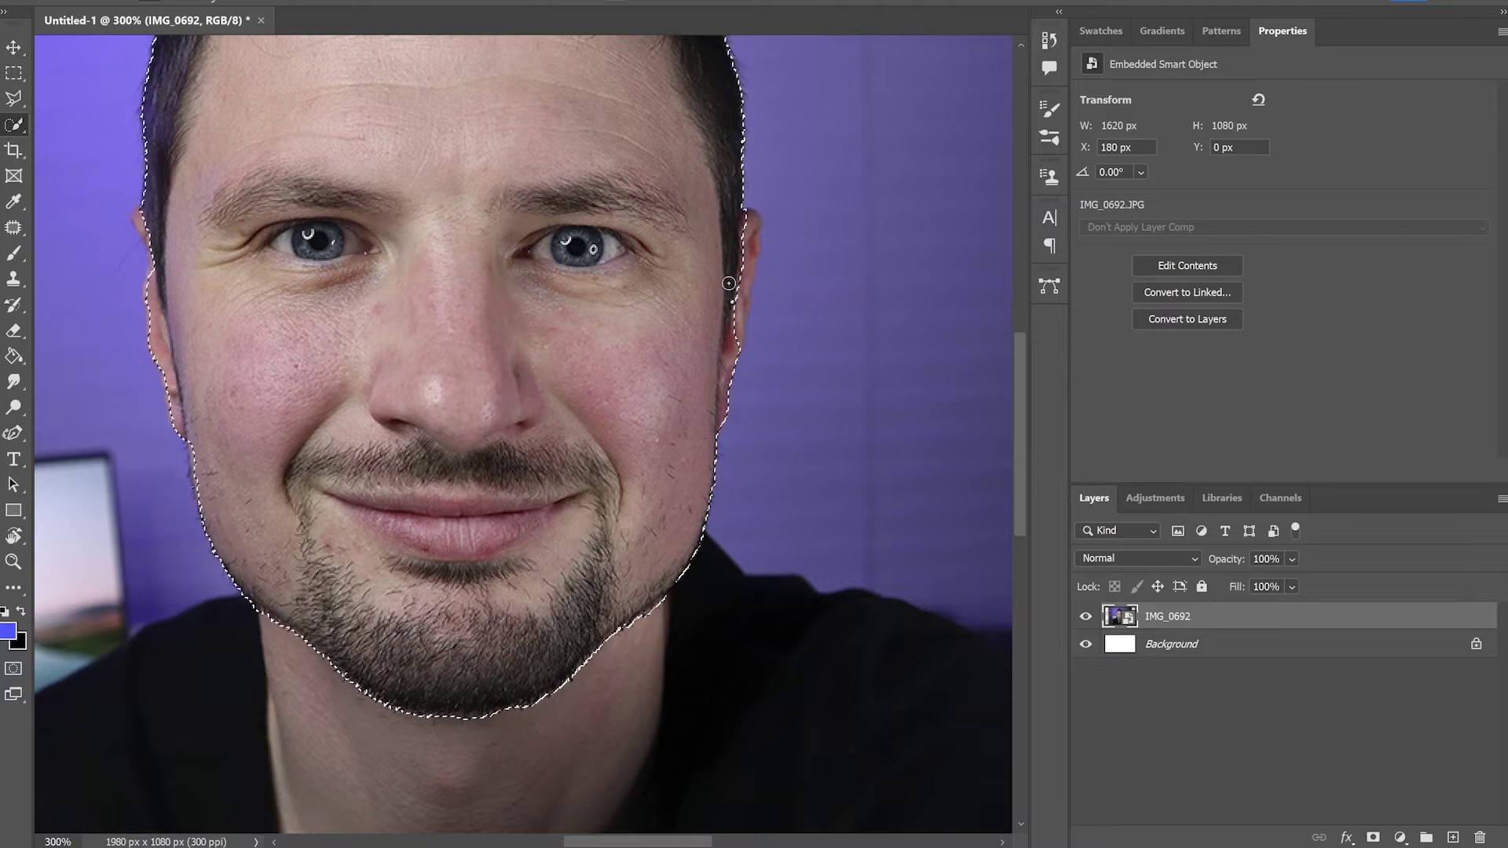
{"action": "left_click_drag", "start_coordinate": [728, 306], "coordinate": [745, 237]}
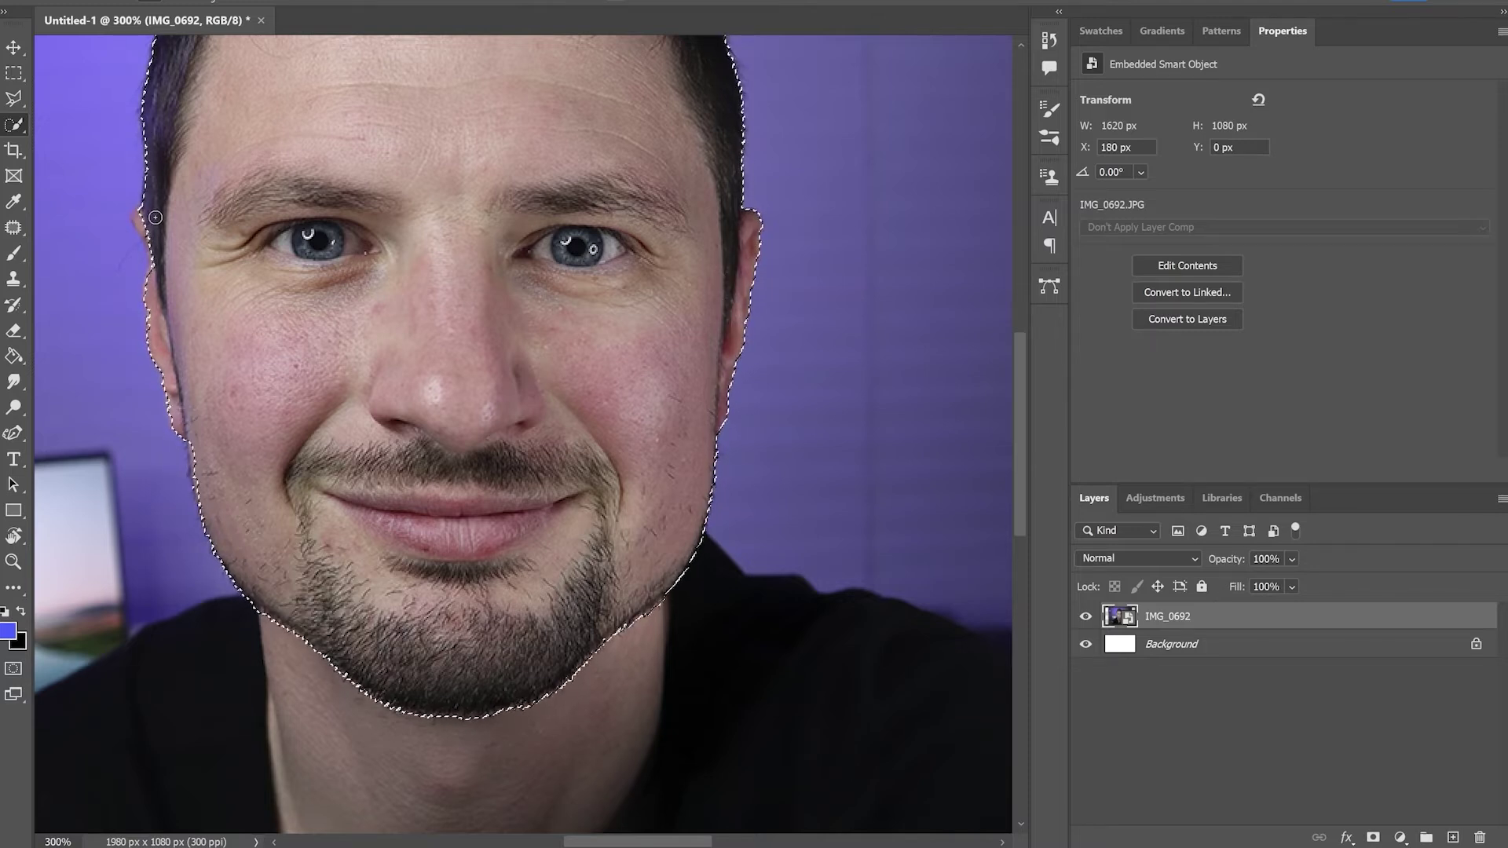
{"action": "scroll", "coordinate": [425, 316], "scroll_direction": "up", "scroll_amount": 2}
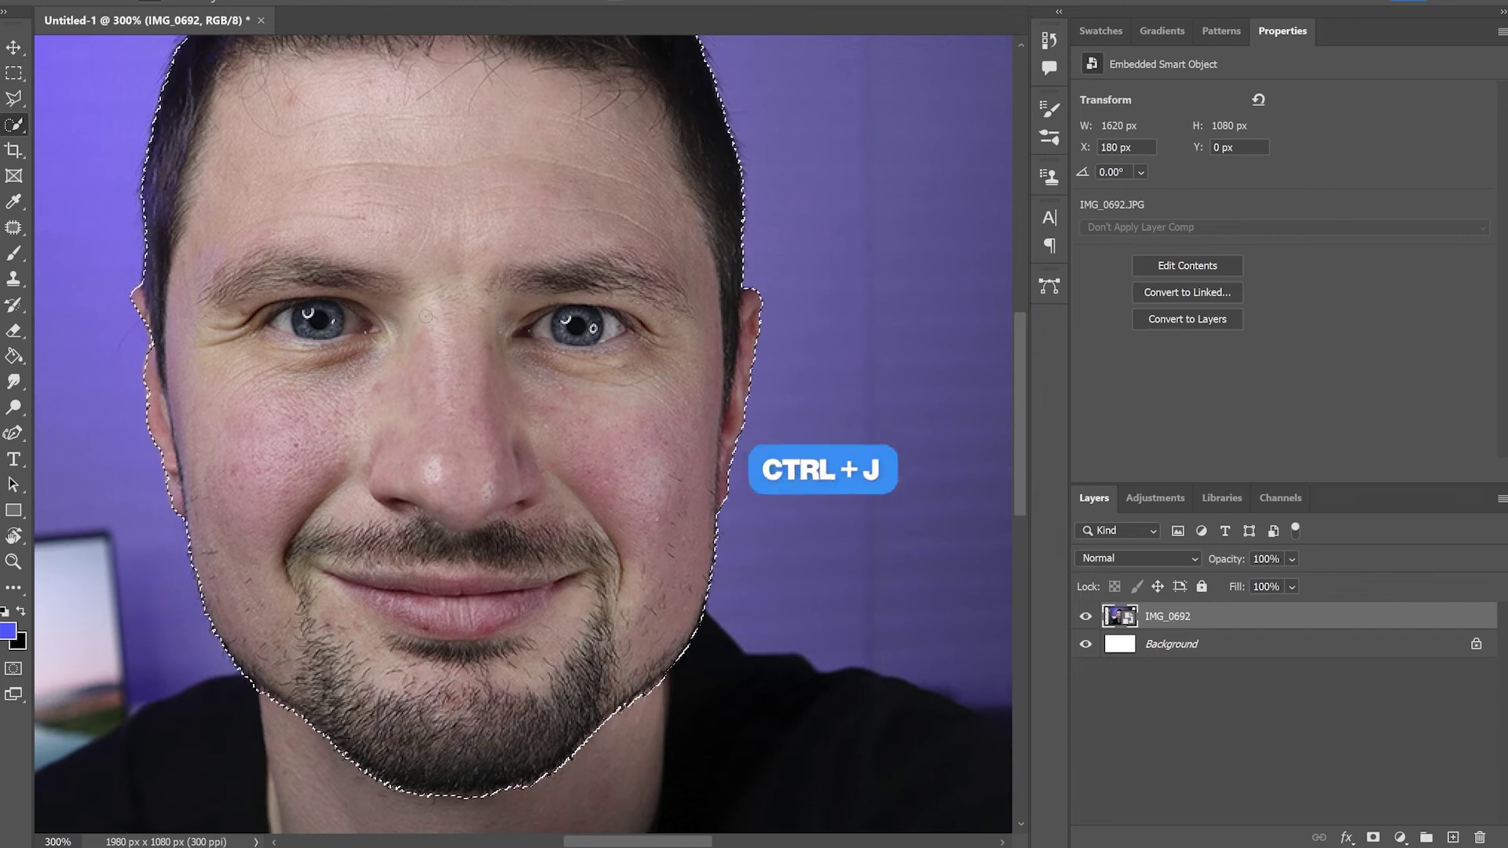
{"action": "key", "text": "ctrl+j"}
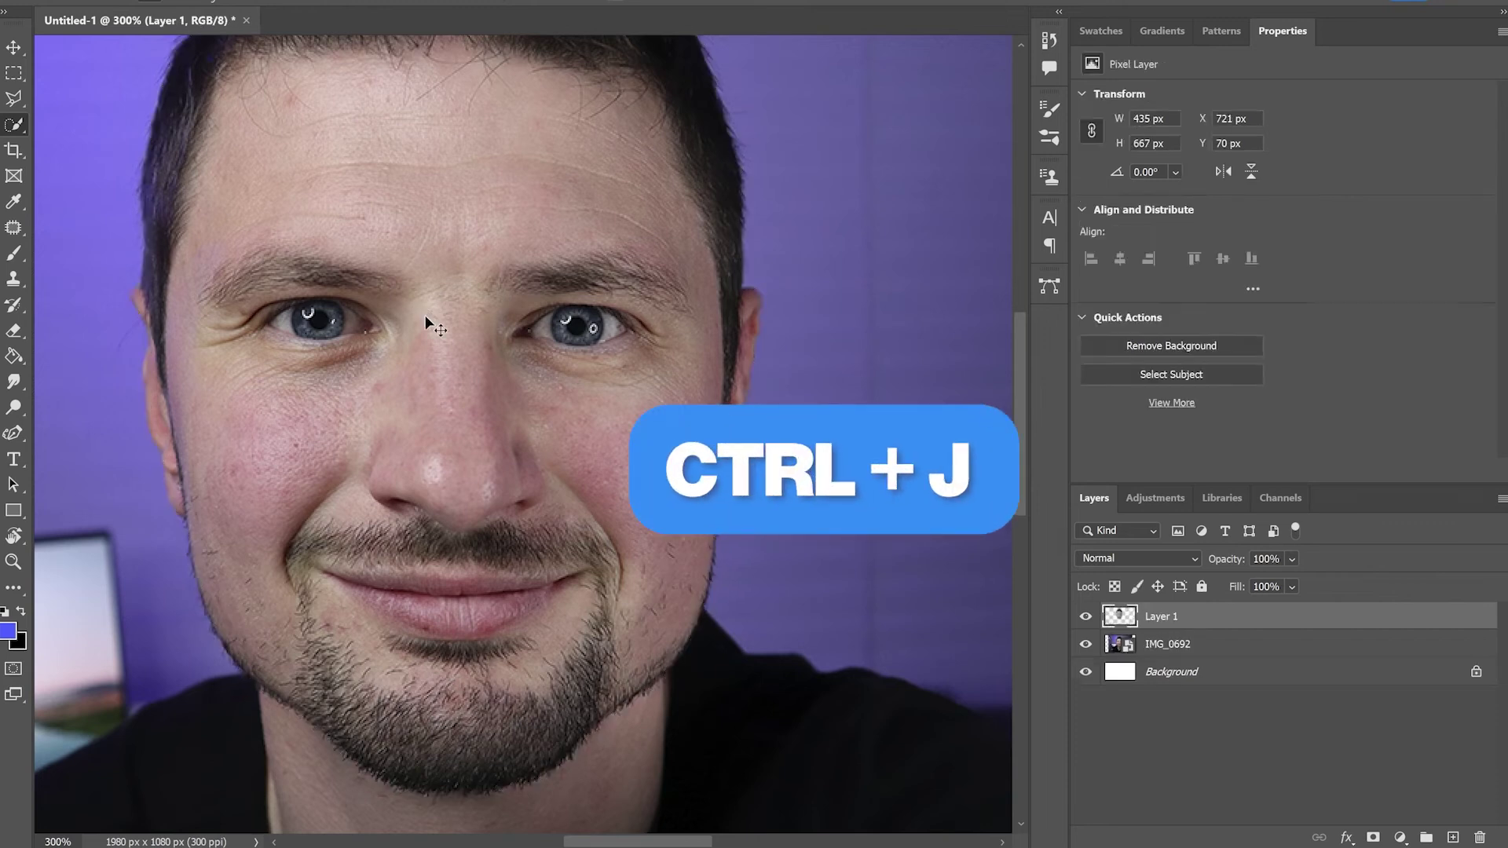
Hide the IMG_0692 layer and move the cut-out face down the canvas.
{"action": "left_click", "coordinate": [1086, 644]}
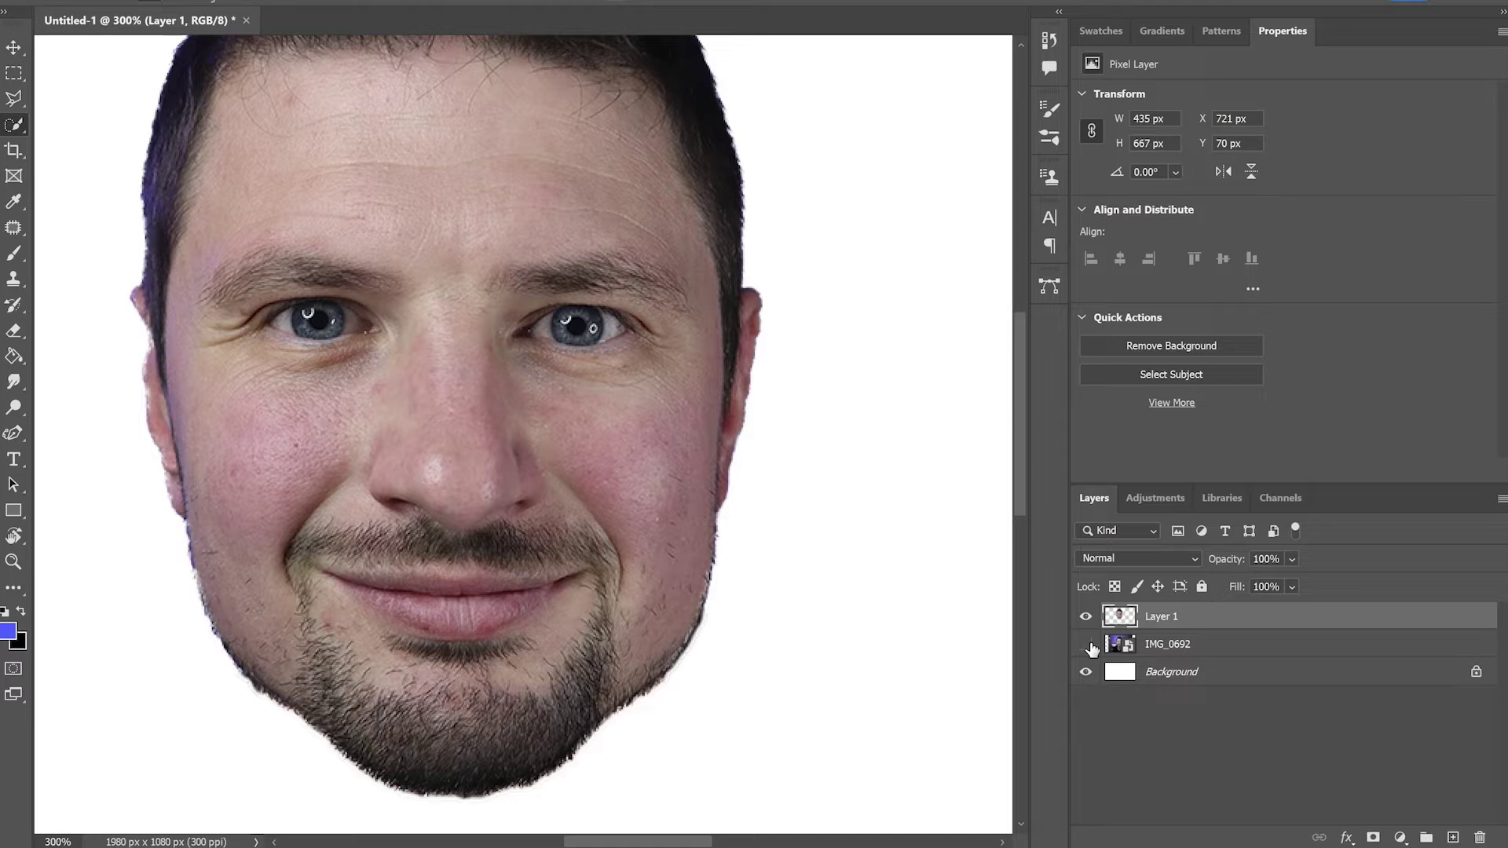
{"action": "key", "text": "ctrl+0"}
{"action": "key", "text": "v"}
{"action": "left_click_drag", "start_coordinate": [522, 380], "coordinate": [742, 416]}
Scale the face up to 662 × 1016 px and centre it near the canvas top.
{"action": "key", "text": "ctrl+t"}
{"action": "left_click_drag", "start_coordinate": [640, 428], "coordinate": [583, 436]}
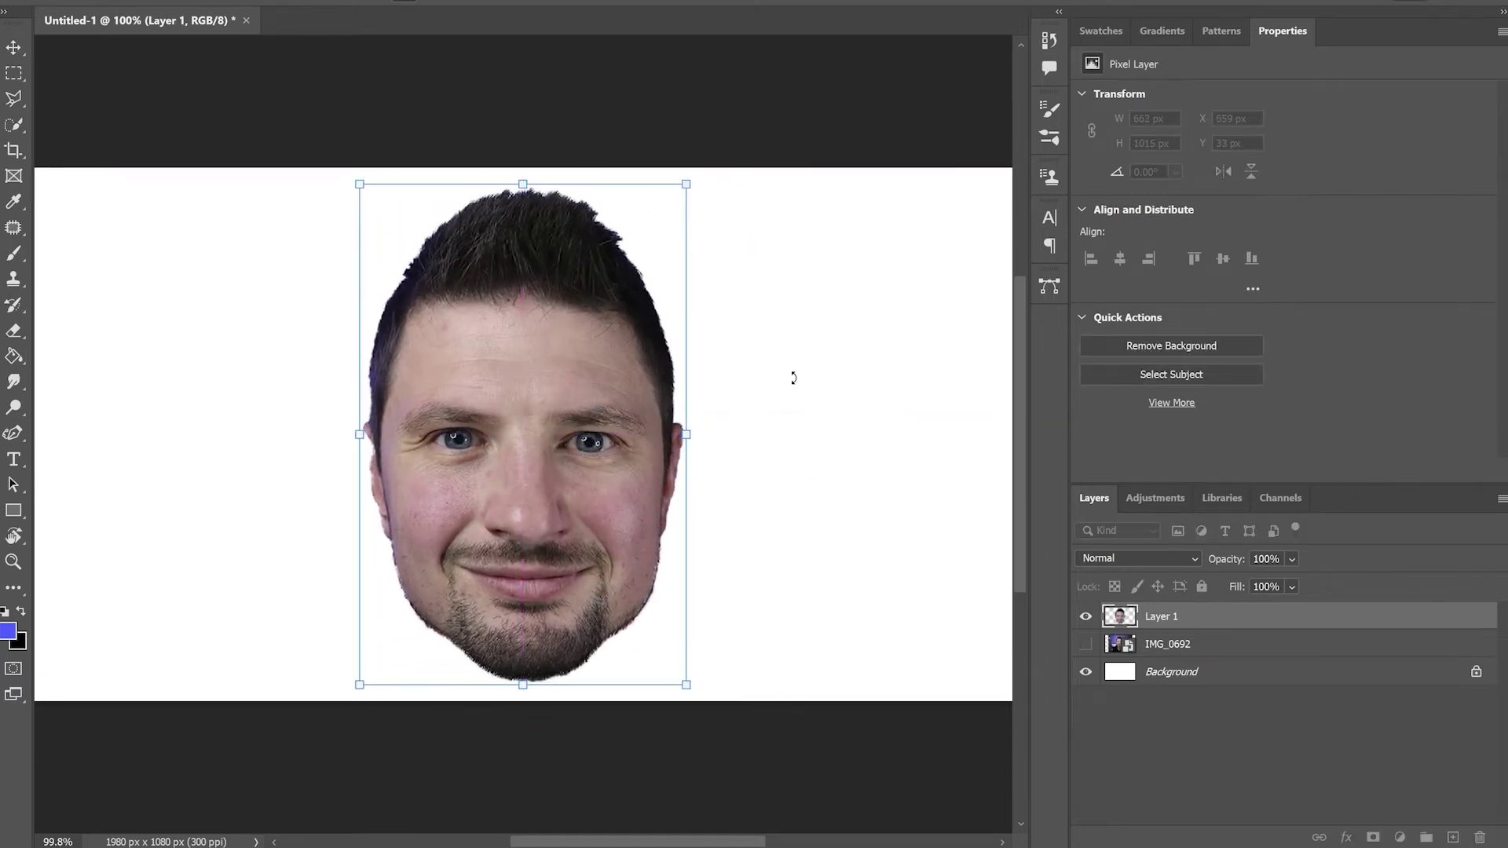
{"action": "key", "text": "Return"}
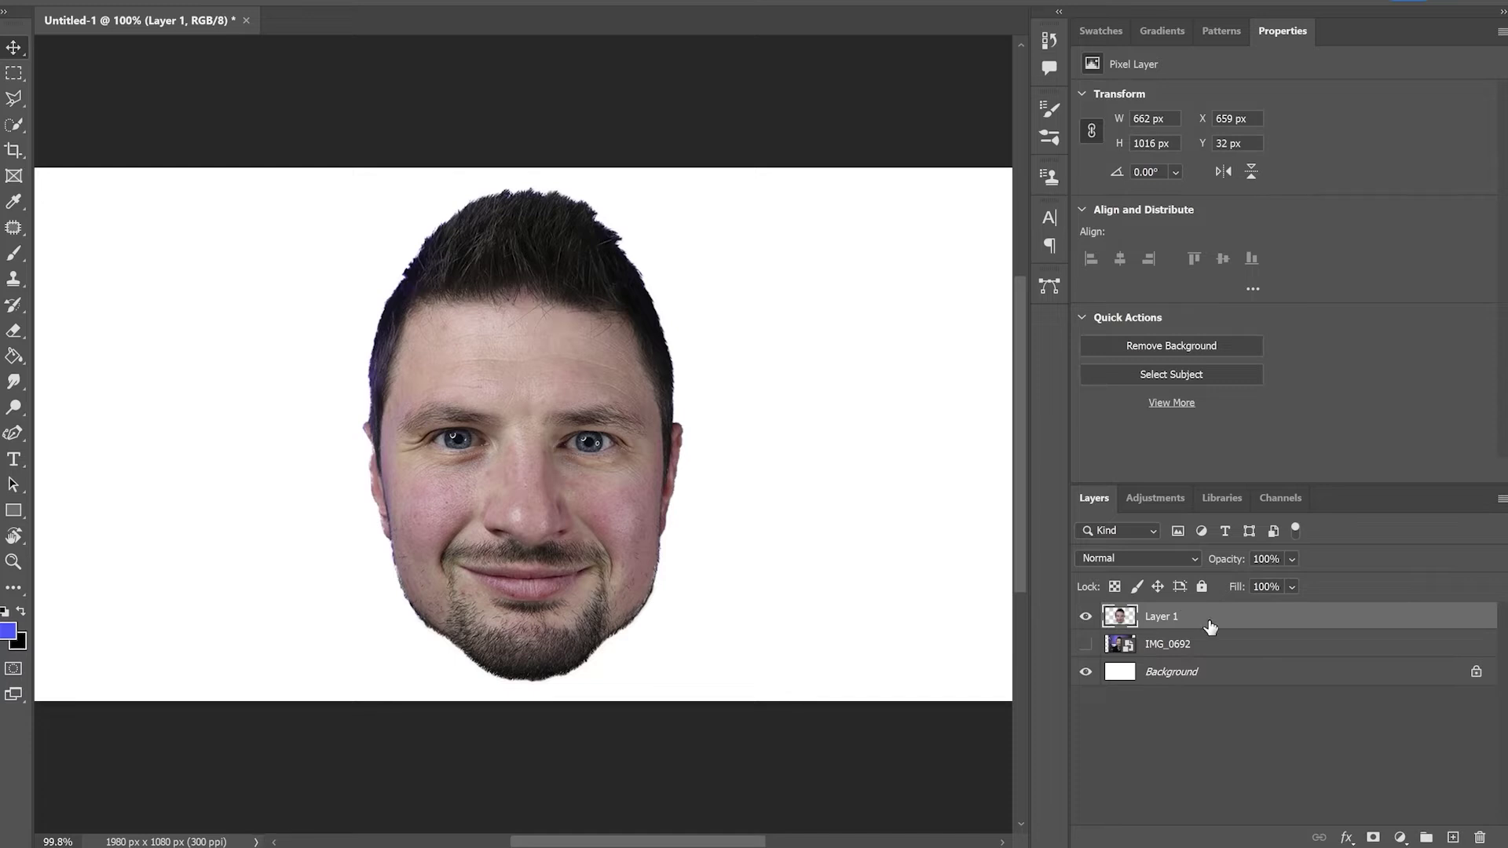
Add a layer mask to Layer 1 and paint black along the left ear's stray edge.
{"action": "left_click", "coordinate": [1373, 837]}
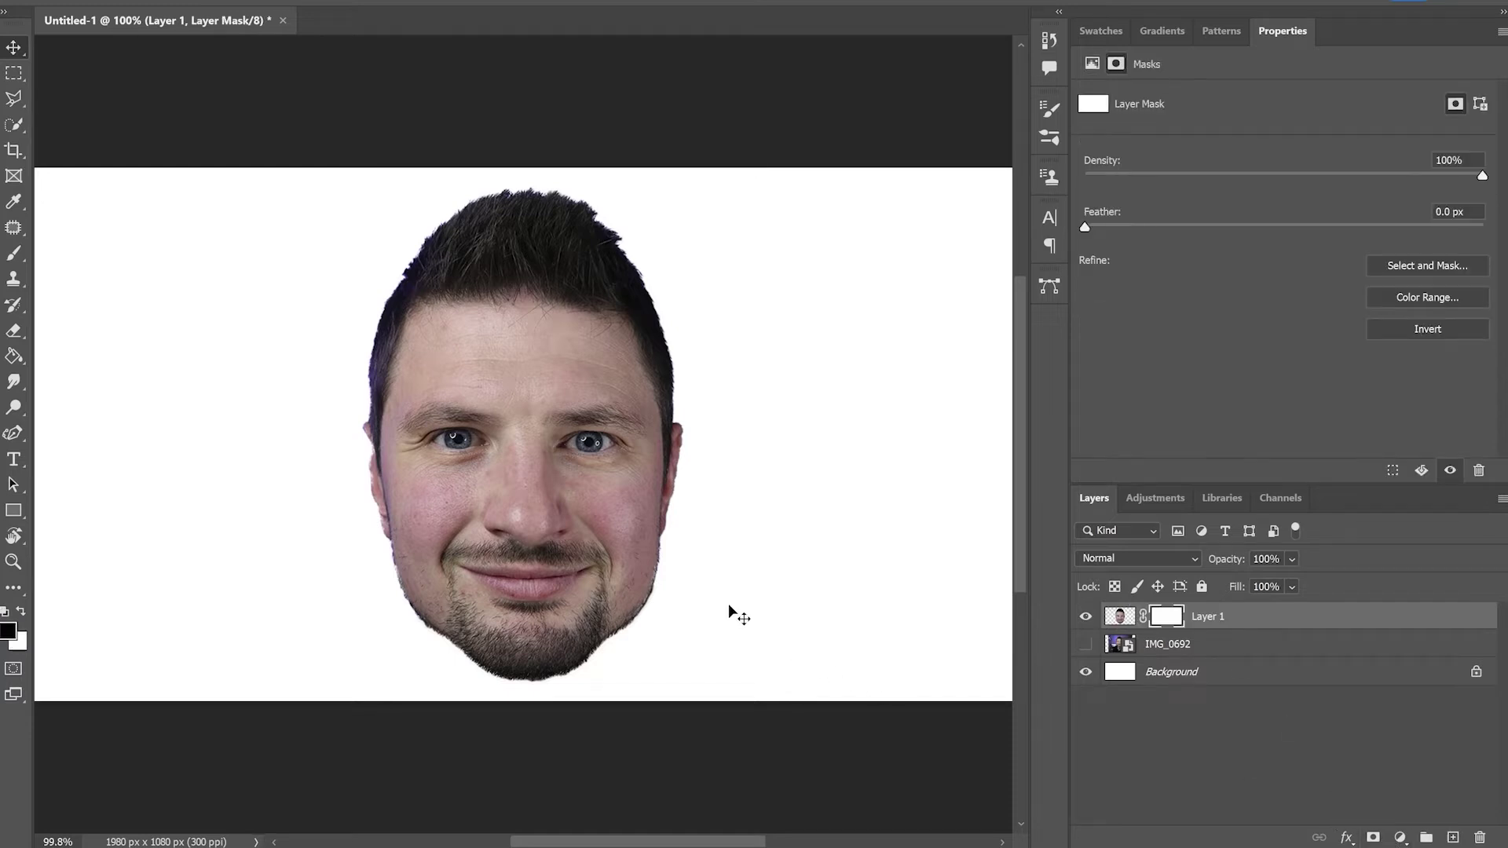
{"action": "key", "text": "ctrl+plus"}
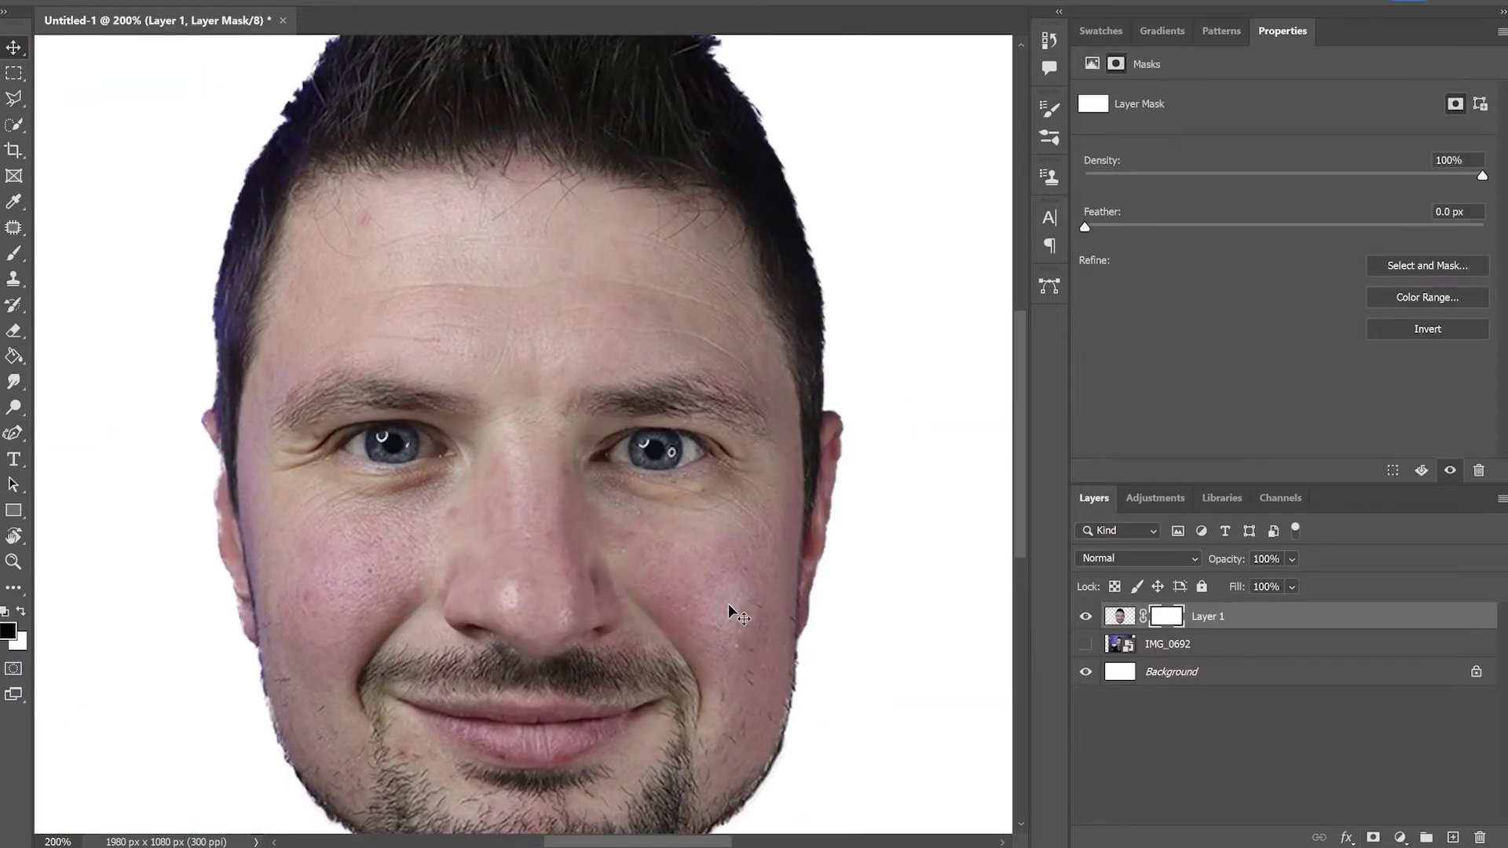
{"action": "left_click_drag", "start_coordinate": [704, 542], "coordinate": [838, 295]}
{"action": "key", "text": "b"}
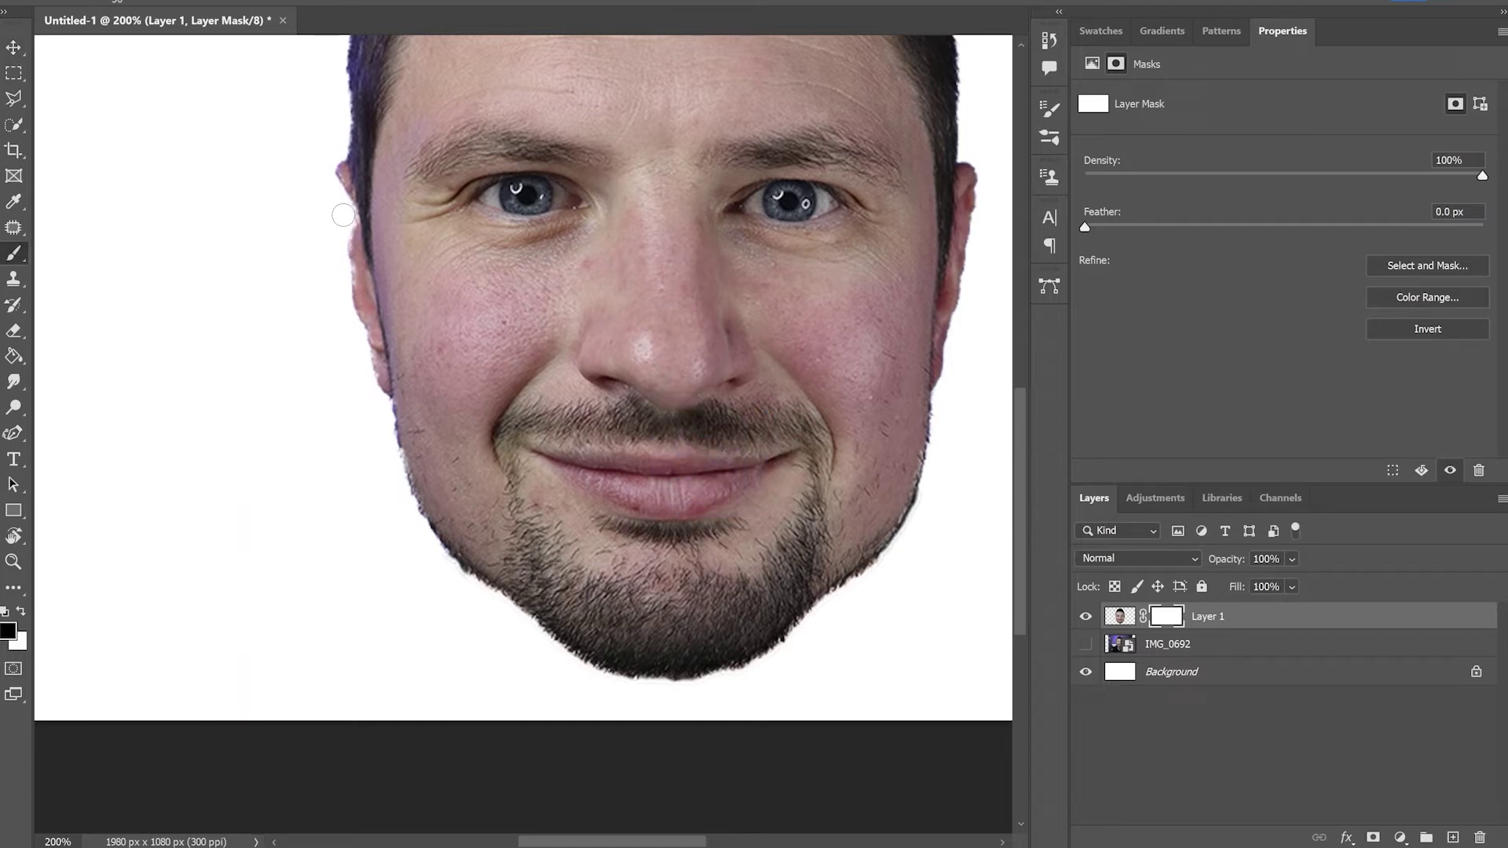
{"action": "mouse_move", "coordinate": [345, 218]}
{"action": "left_mouse_down"}
{"action": "mouse_move", "coordinate": [343, 317]}
{"action": "mouse_move", "coordinate": [408, 519]}
{"action": "mouse_move", "coordinate": [419, 538]}
{"action": "mouse_move", "coordinate": [406, 504]}
{"action": "mouse_move", "coordinate": [470, 584]}
{"action": "left_mouse_up"}
{"action": "key", "text": "ctrl+0"}
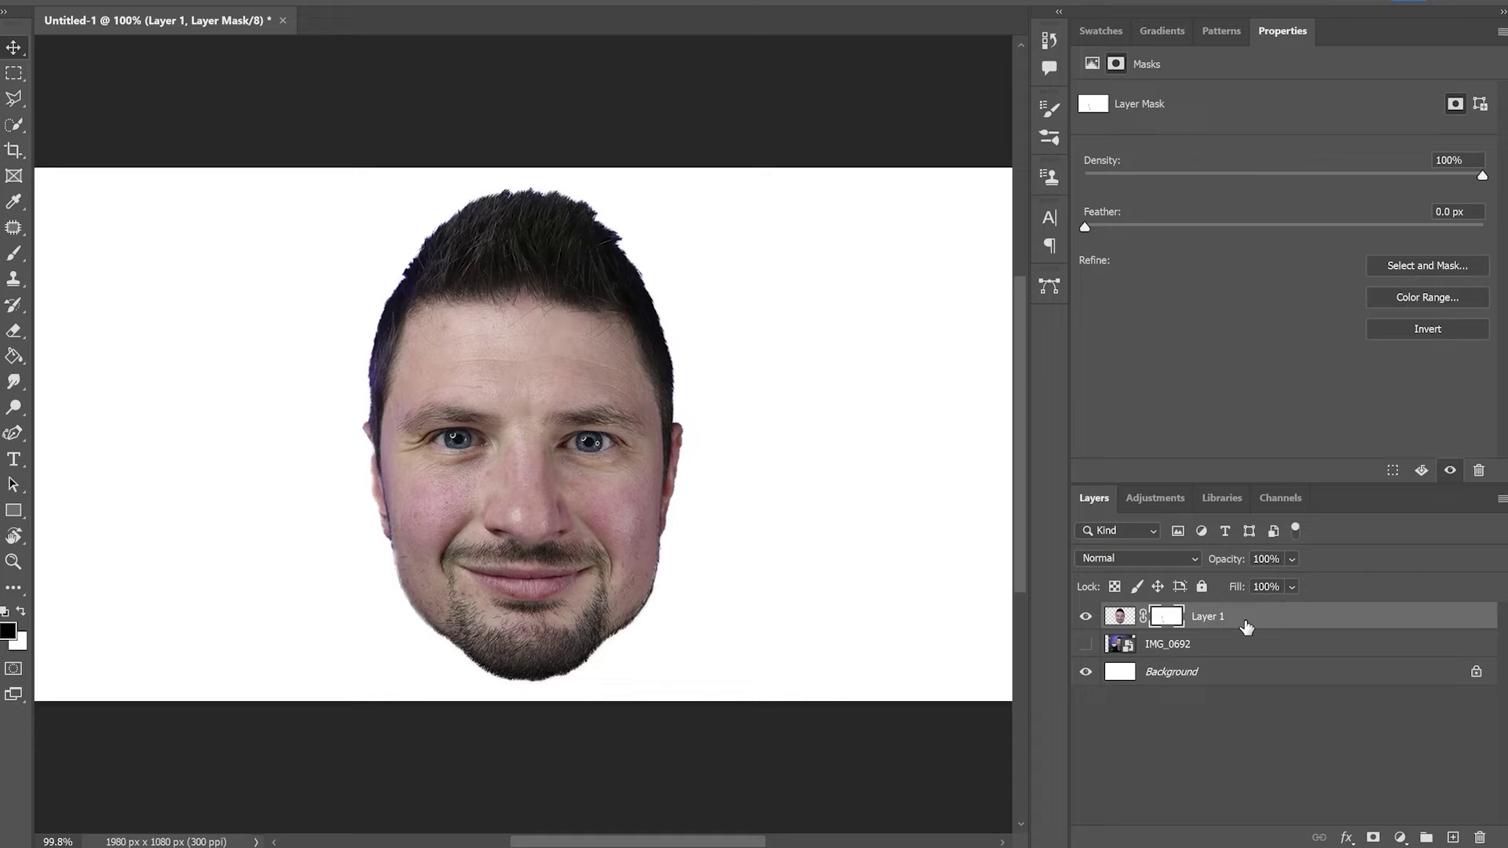
Hide the white Background layer, target Layer 1's pixels, and zoom in on the mouth.
{"action": "left_click", "coordinate": [1084, 674]}
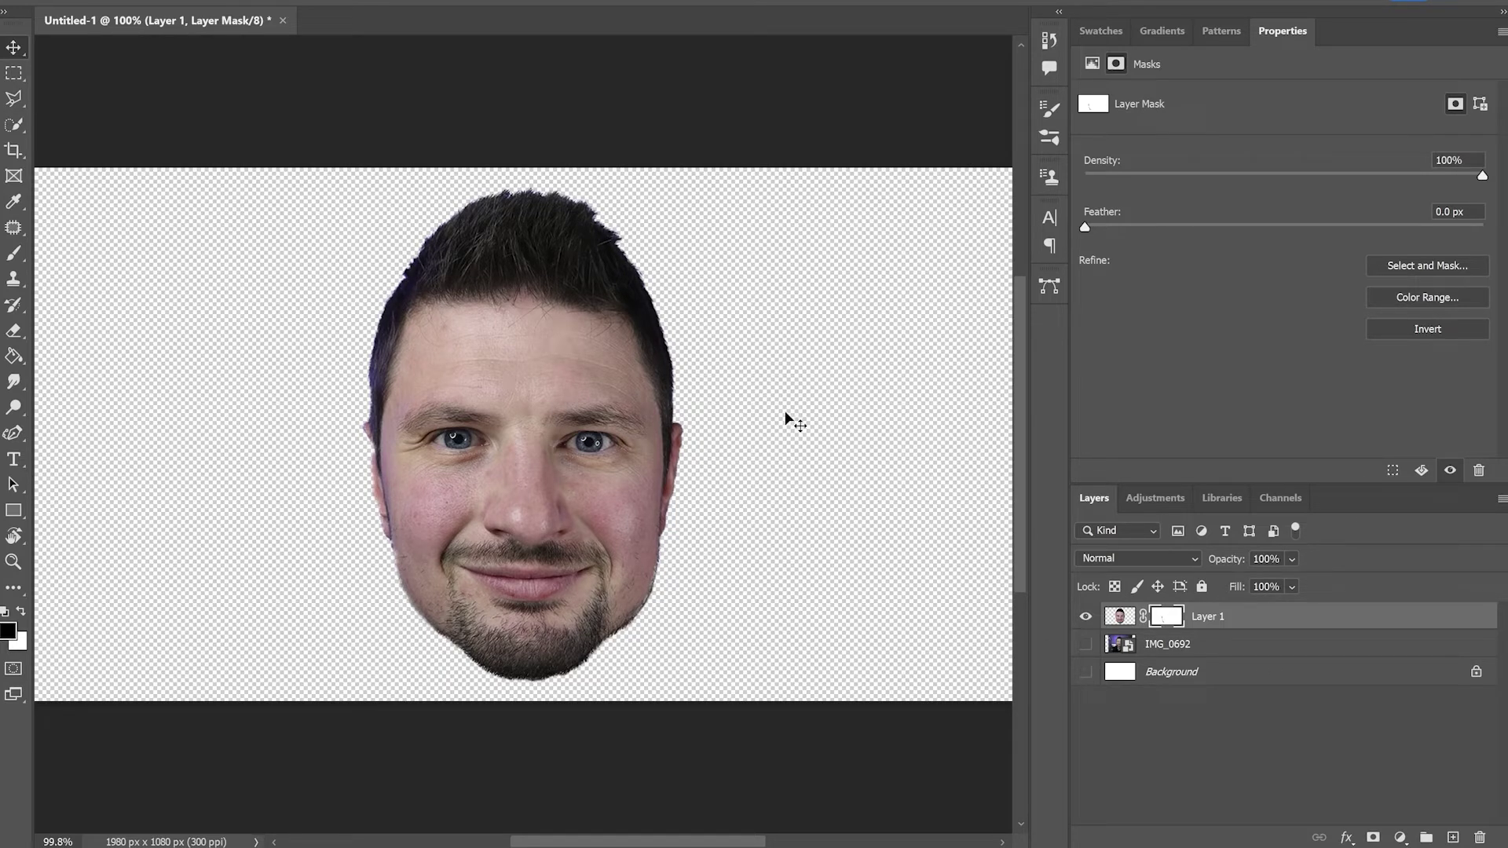
{"action": "key", "text": "ctrl+2"}
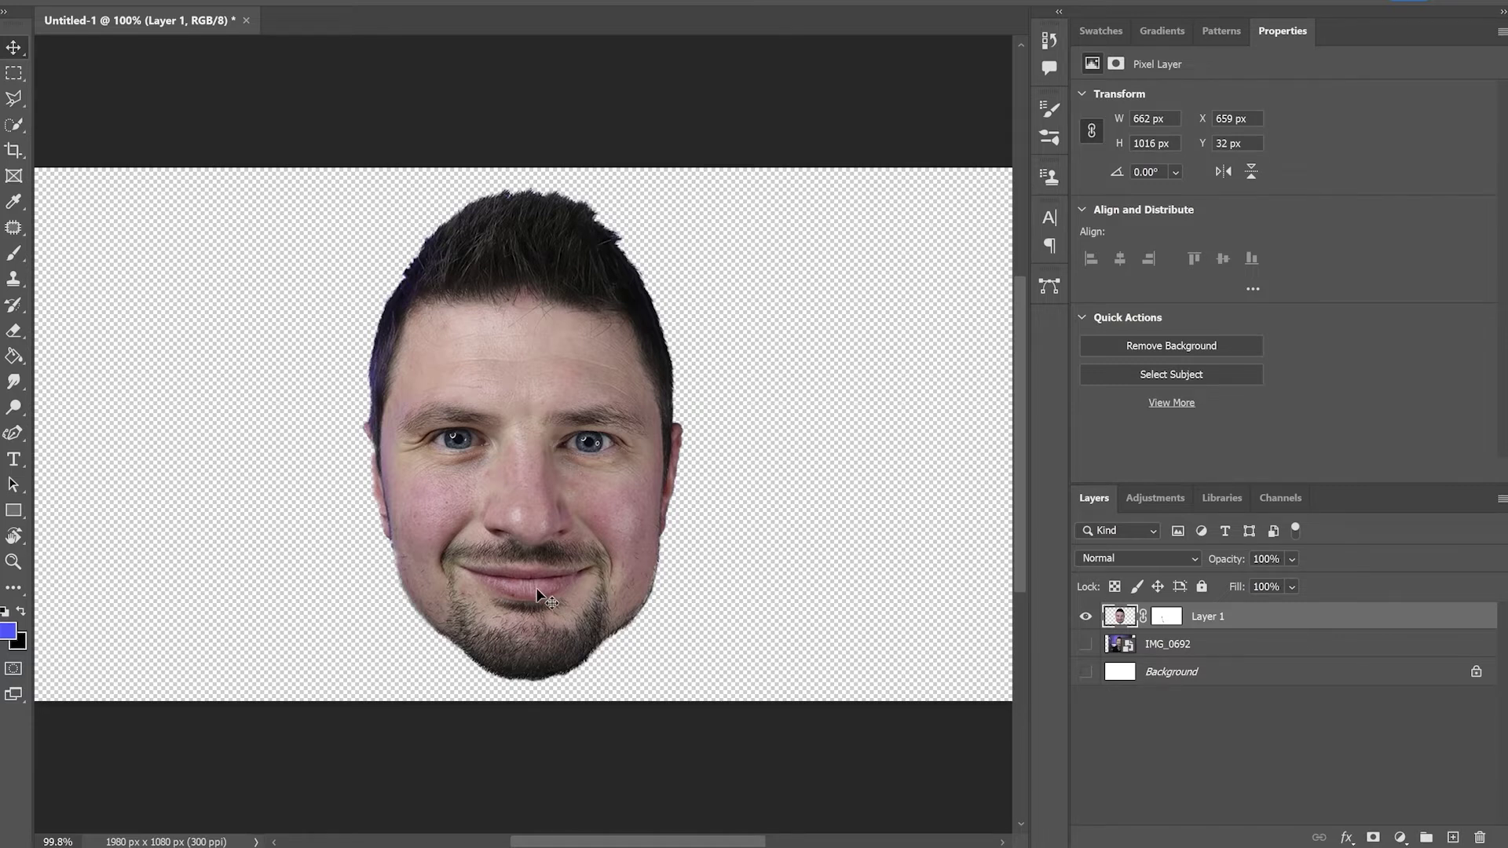
{"action": "scroll", "coordinate": [537, 597], "scroll_direction": "up", "scroll_amount": 6}
Trace a closed pen path around the chin and beard, from mouth corner to mouth corner.
{"action": "left_click_drag", "start_coordinate": [536, 588], "coordinate": [484, 209]}
{"action": "key", "text": "p"}
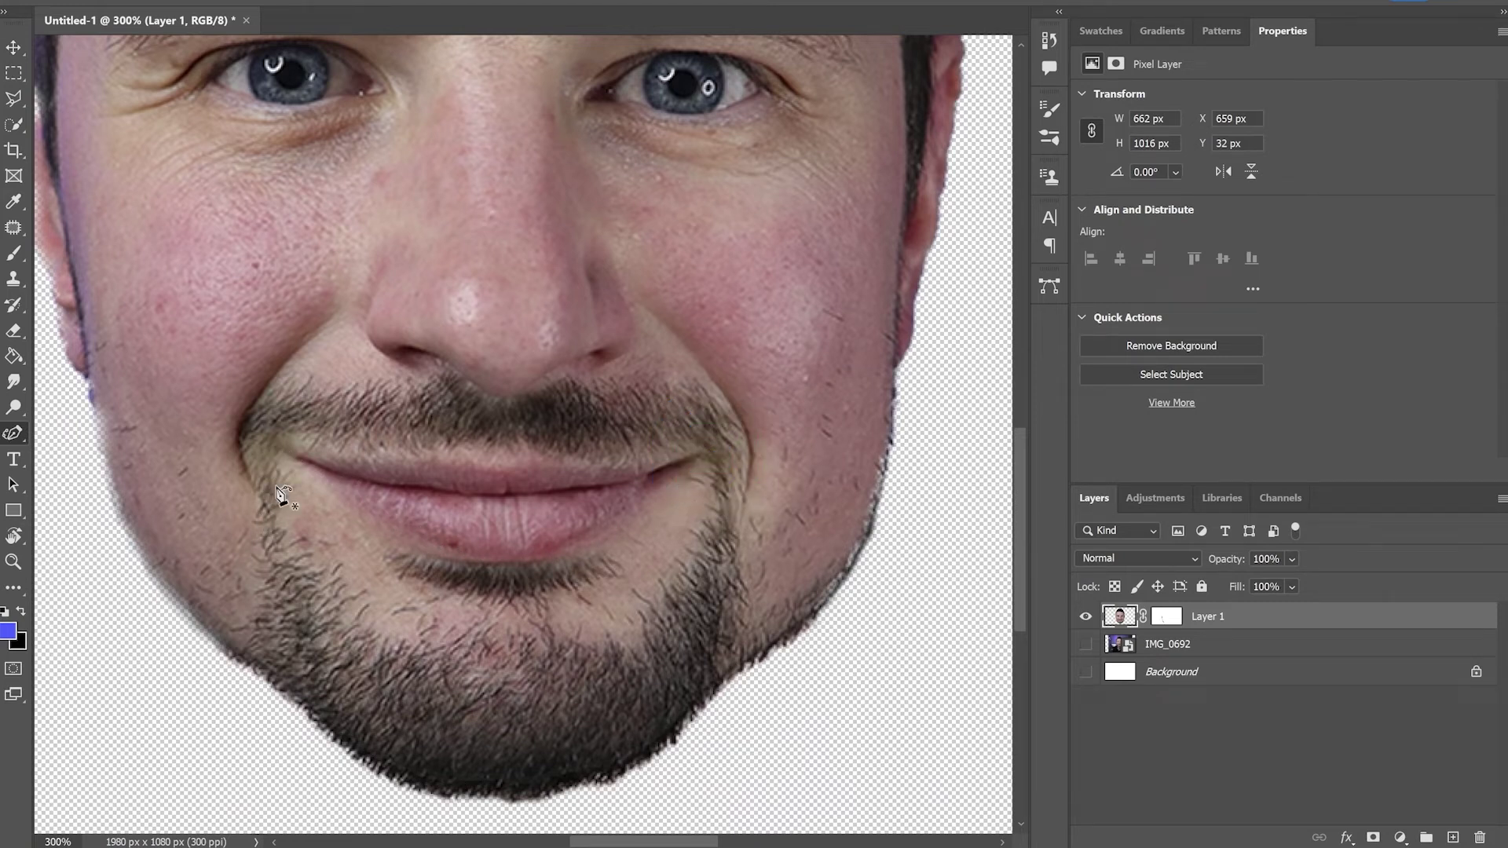
{"action": "left_click", "coordinate": [289, 455]}
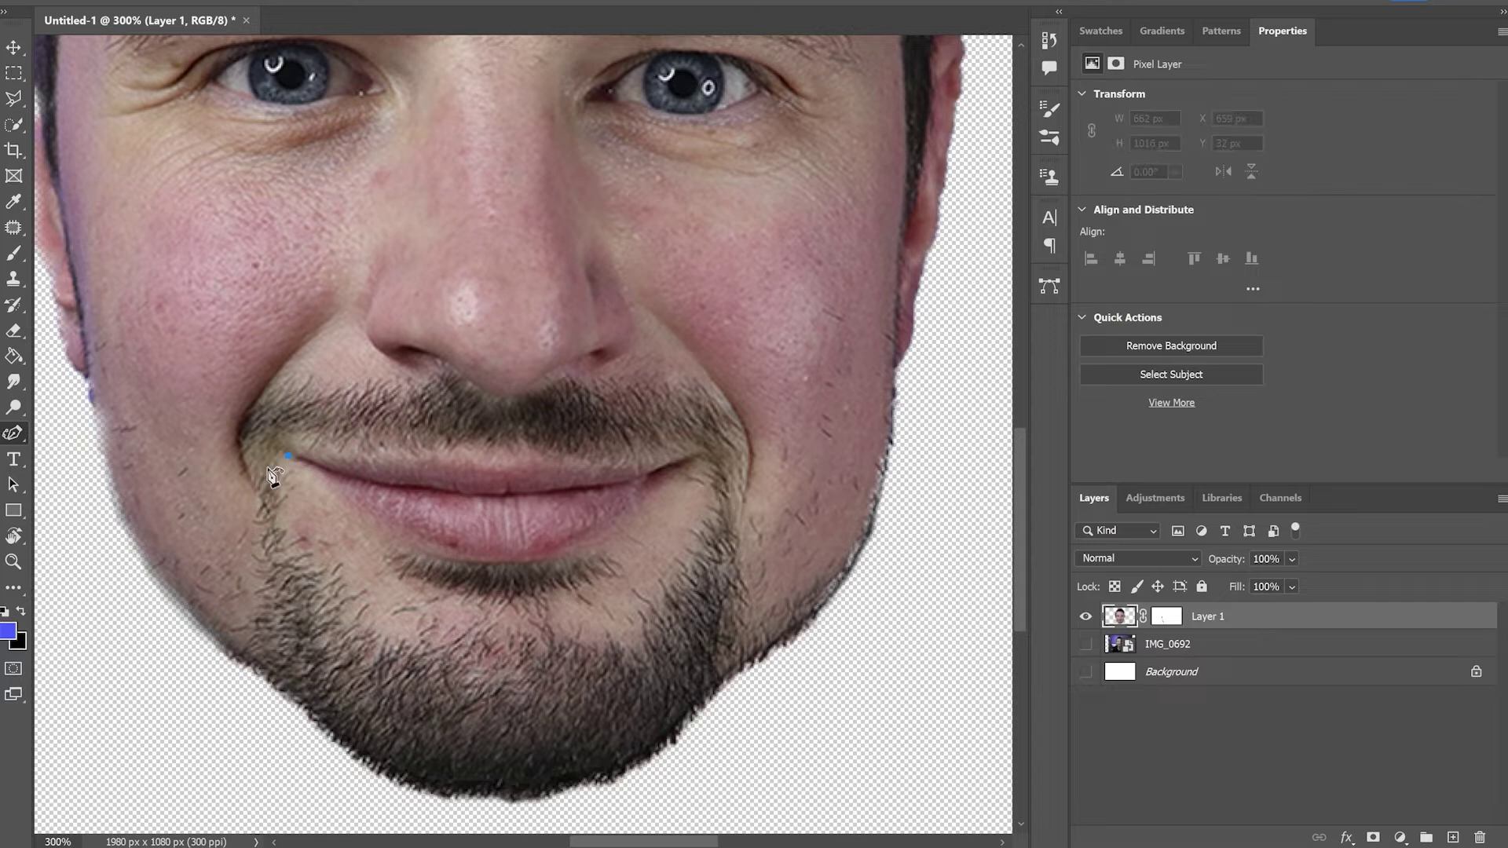
{"action": "left_click", "coordinate": [266, 474]}
{"action": "left_click", "coordinate": [261, 518]}
{"action": "left_click", "coordinate": [261, 595]}
{"action": "left_click", "coordinate": [263, 656]}
{"action": "left_click", "coordinate": [300, 704]}
{"action": "left_click", "coordinate": [335, 730]}
{"action": "left_click", "coordinate": [372, 767]}
{"action": "left_click", "coordinate": [430, 786]}
{"action": "left_click", "coordinate": [533, 792]}
{"action": "left_click", "coordinate": [624, 764]}
{"action": "left_click", "coordinate": [691, 714]}
{"action": "left_click", "coordinate": [720, 656]}
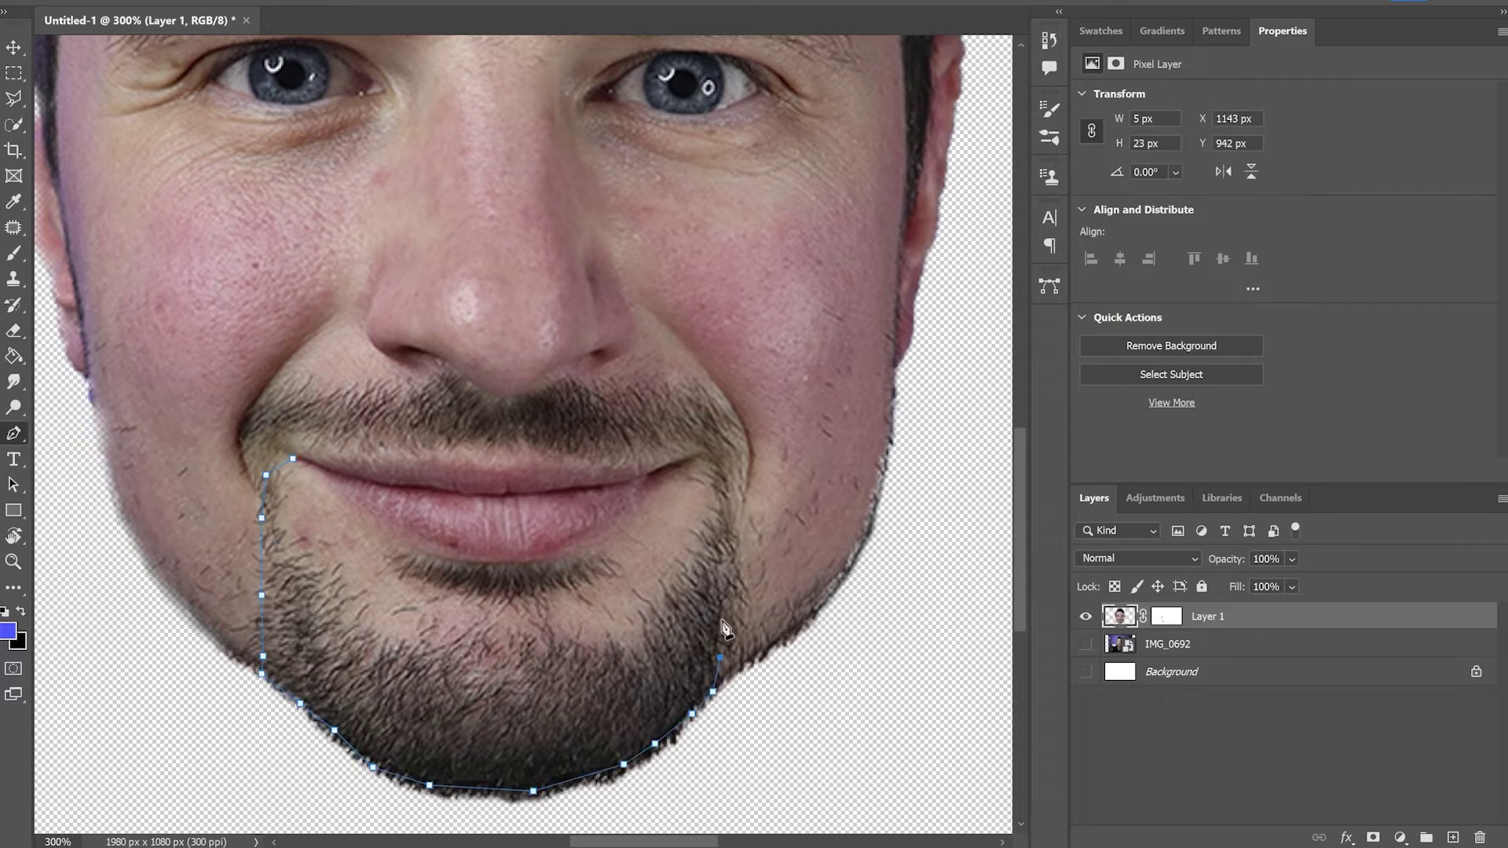
{"action": "left_click", "coordinate": [722, 604]}
{"action": "left_click", "coordinate": [729, 554]}
{"action": "left_click", "coordinate": [726, 482]}
{"action": "left_click", "coordinate": [719, 450]}
{"action": "left_click", "coordinate": [694, 457]}
{"action": "left_click", "coordinate": [653, 470]}
{"action": "left_click", "coordinate": [582, 486]}
{"action": "left_click", "coordinate": [483, 497]}
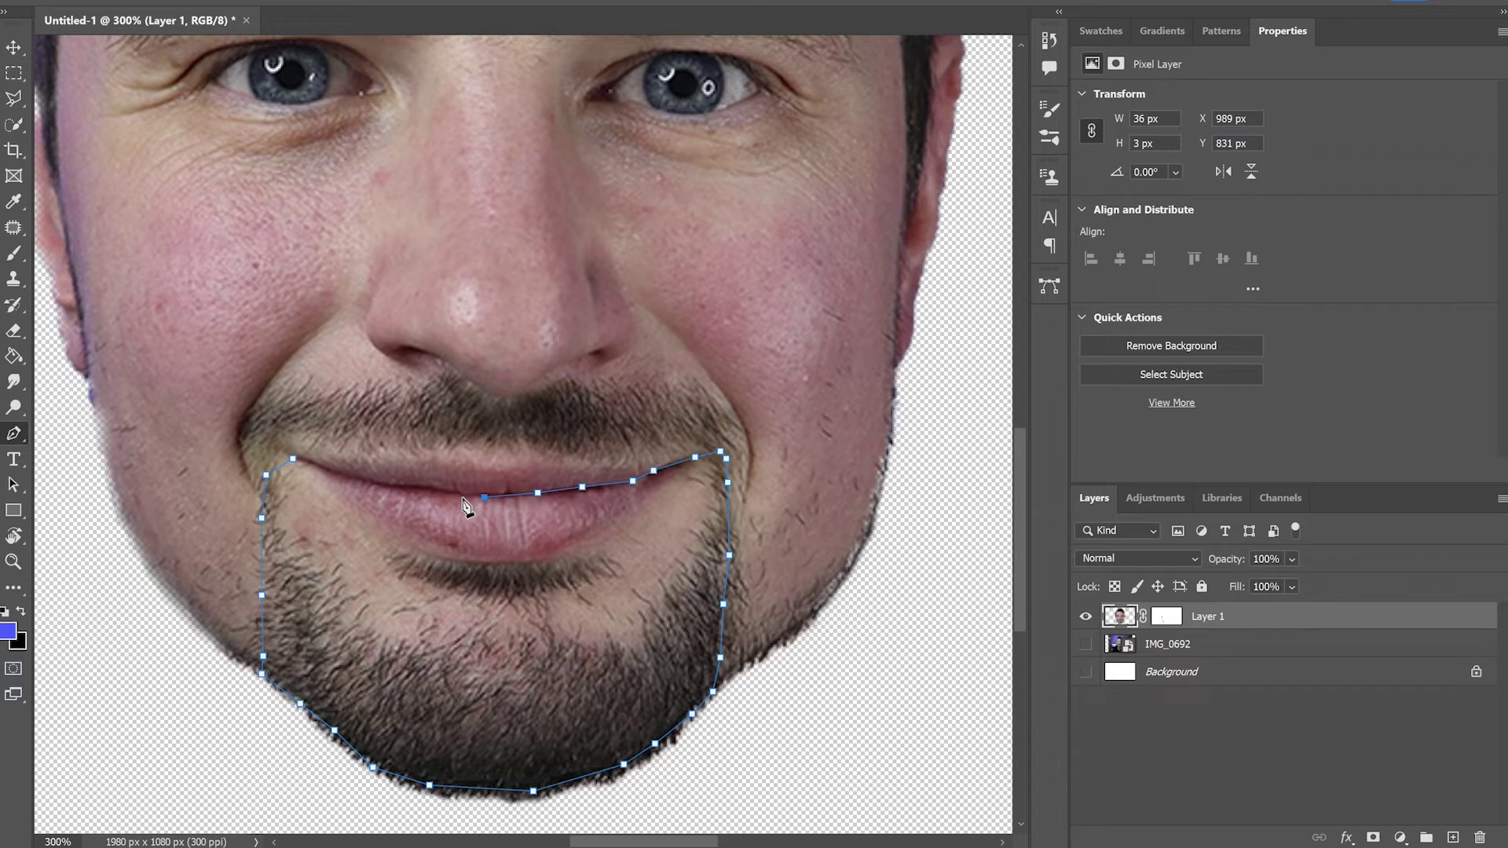
{"action": "left_click", "coordinate": [471, 494]}
{"action": "left_click", "coordinate": [413, 488]}
{"action": "left_click", "coordinate": [375, 484]}
{"action": "left_click", "coordinate": [334, 471]}
{"action": "left_click", "coordinate": [311, 463]}
{"action": "left_click", "coordinate": [293, 459]}
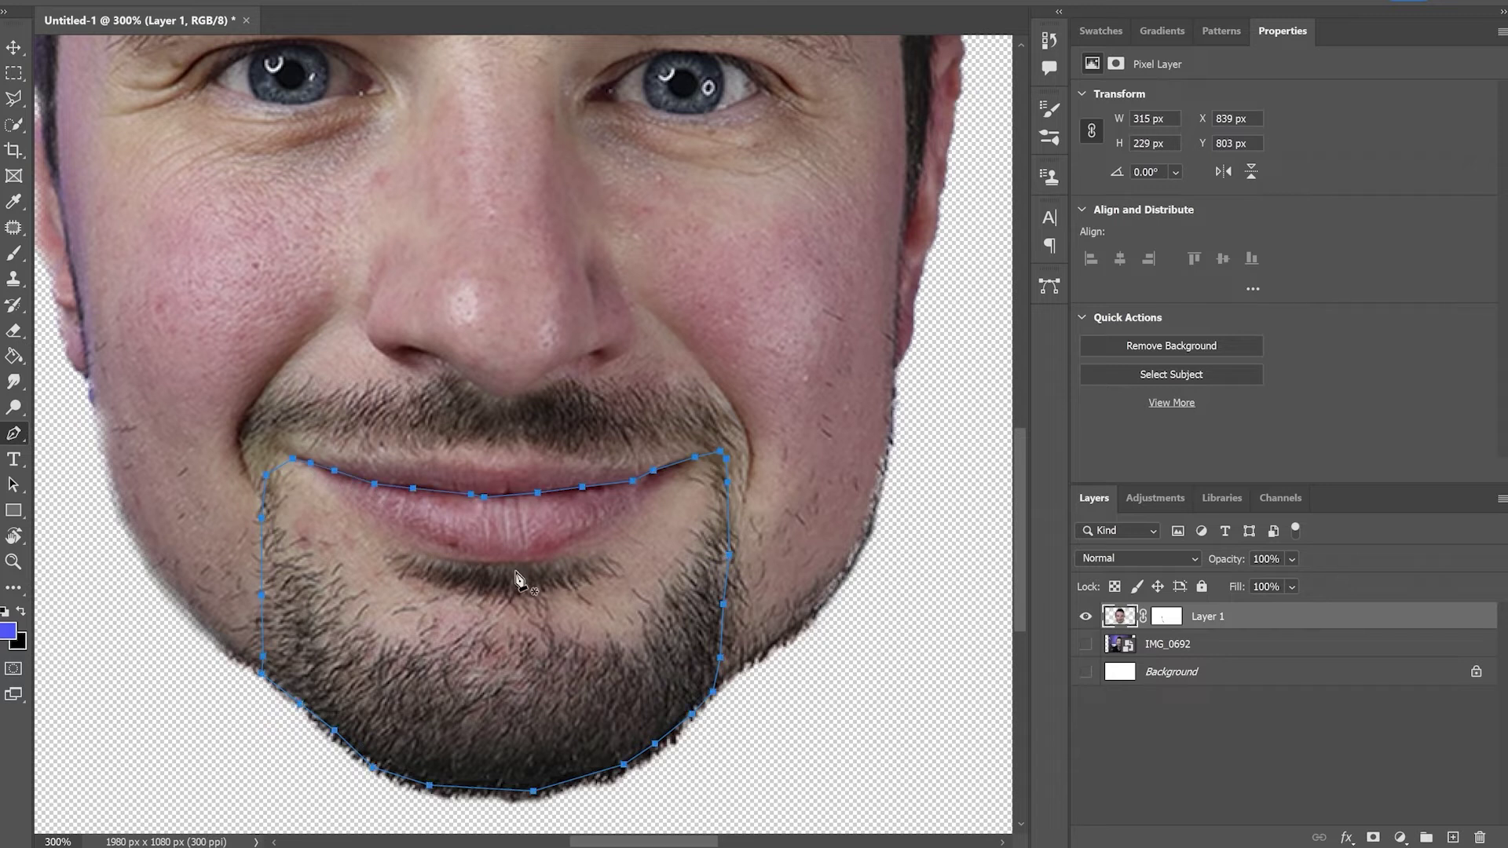
Turn the jaw path into a selection with a 2-pixel feather radius.
{"action": "right_click", "coordinate": [731, 560]}
{"action": "left_click", "coordinate": [797, 195]}
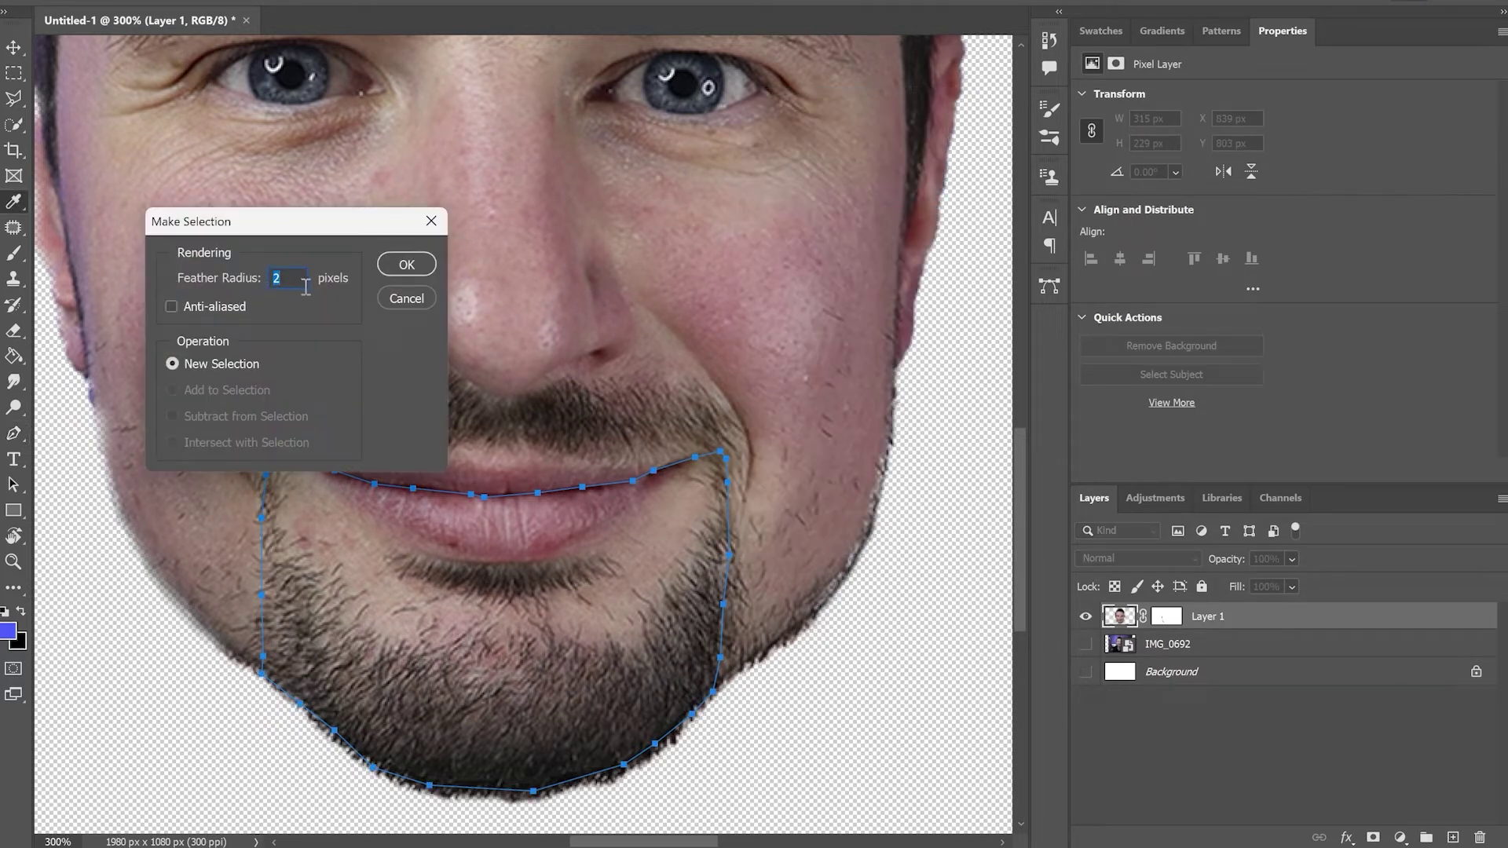
{"action": "left_click", "coordinate": [402, 267]}
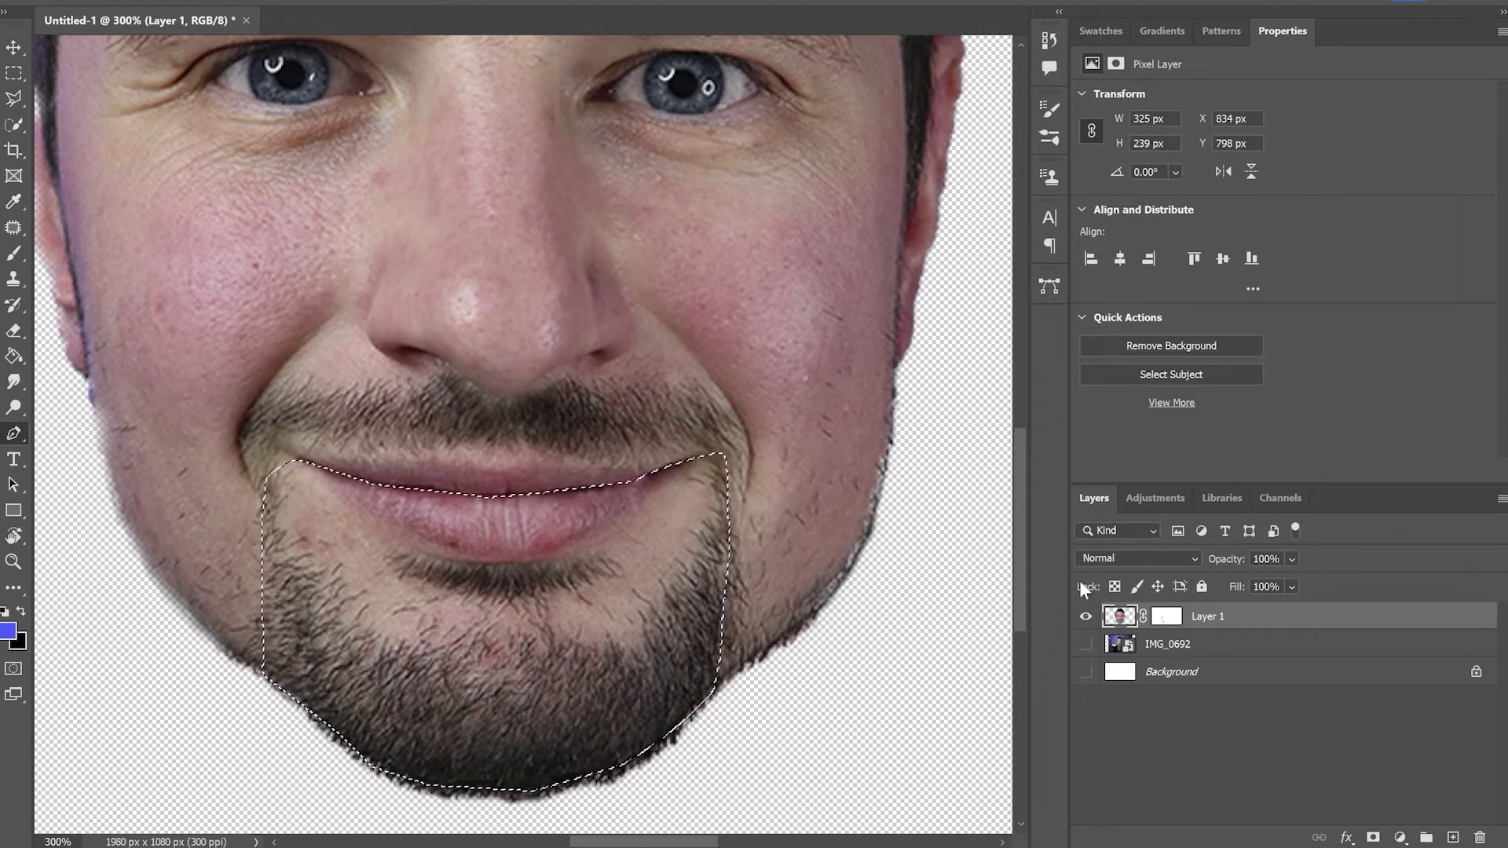
Copy the feathered chin to Layer 2, hide it, and delete the chin area from Layer 1.
{"action": "key", "text": "ctrl+j"}
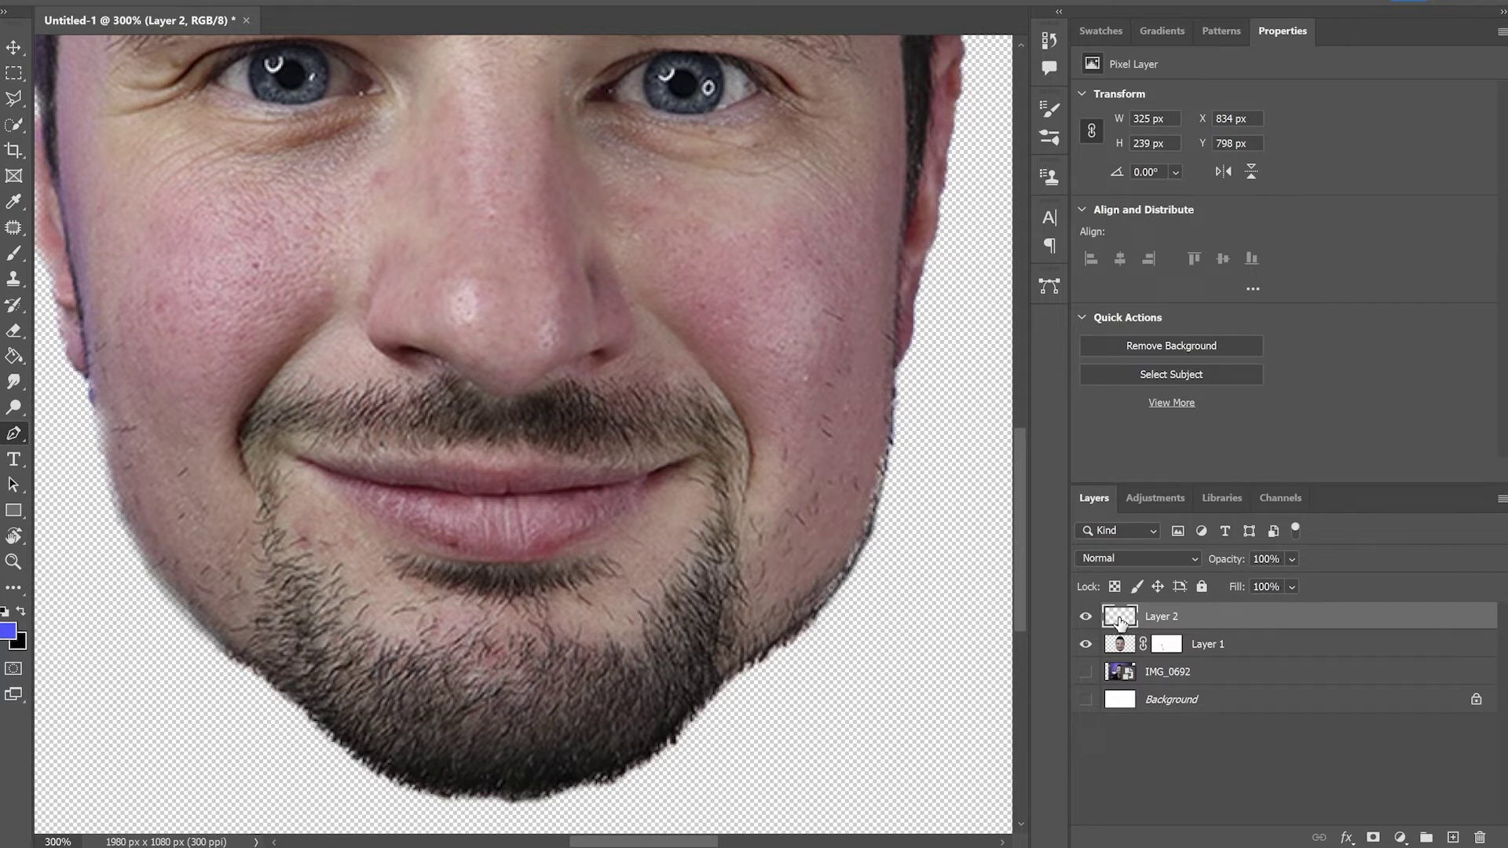
{"action": "left_click_drag", "start_coordinate": [1119, 621], "coordinate": [1122, 625]}
{"action": "left_click", "coordinate": [1121, 625], "text": "ctrl"}
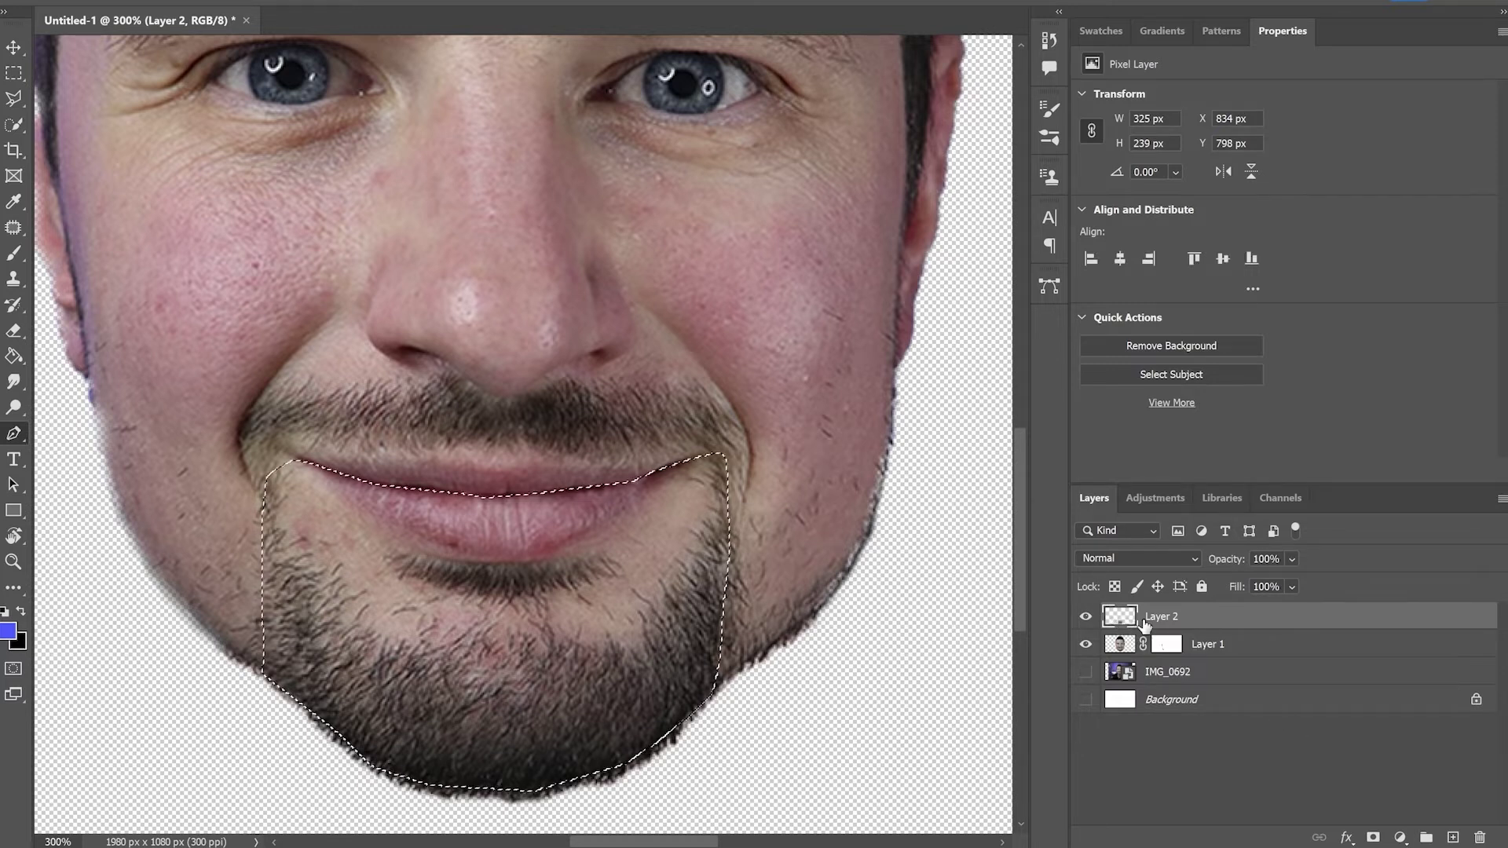
{"action": "left_click", "coordinate": [1086, 617]}
{"action": "left_click", "coordinate": [1120, 646]}
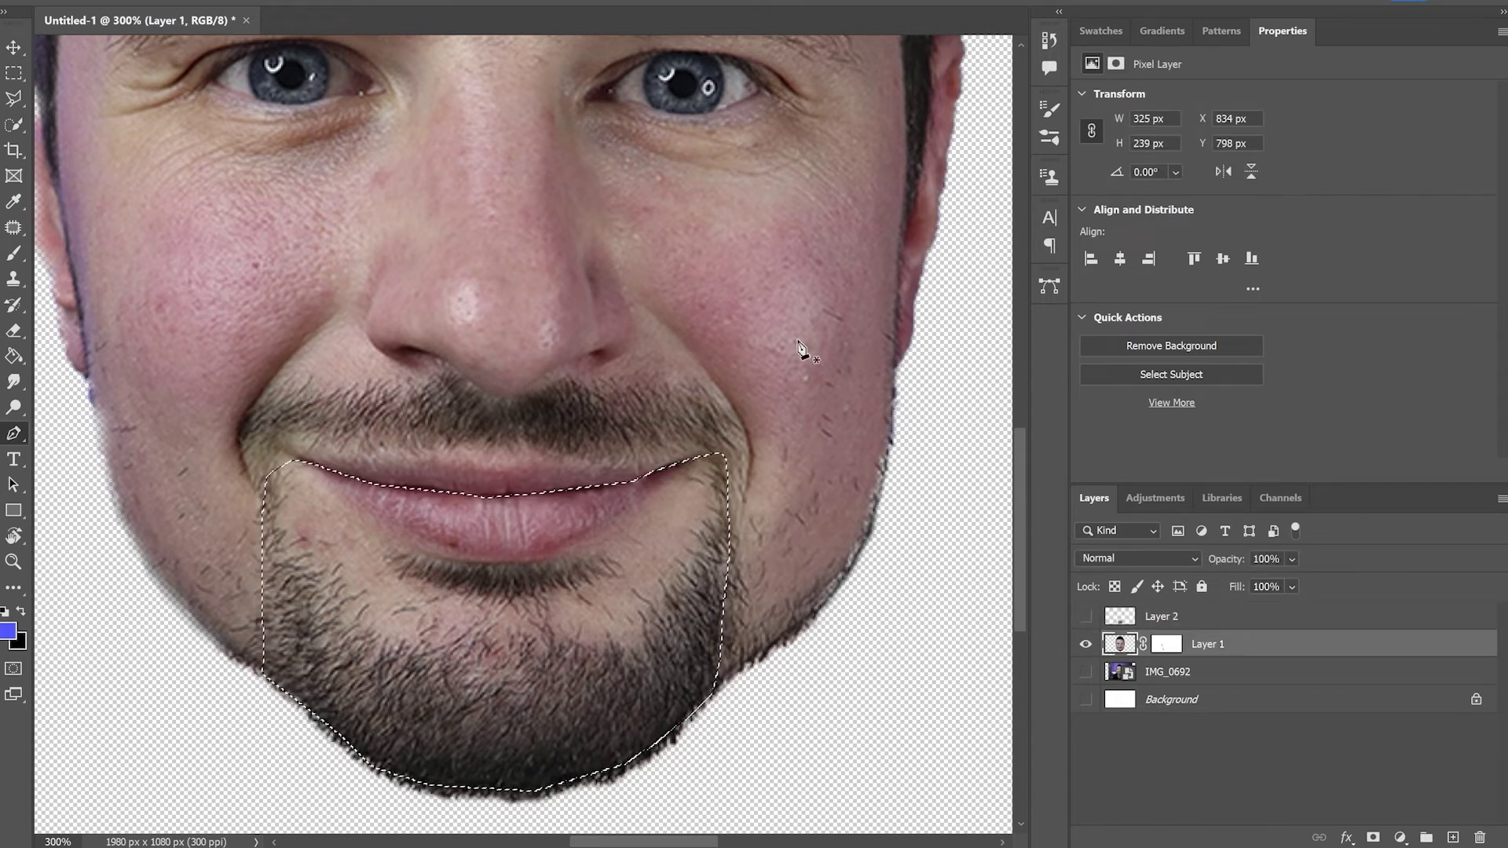
{"action": "key", "text": "Delete"}
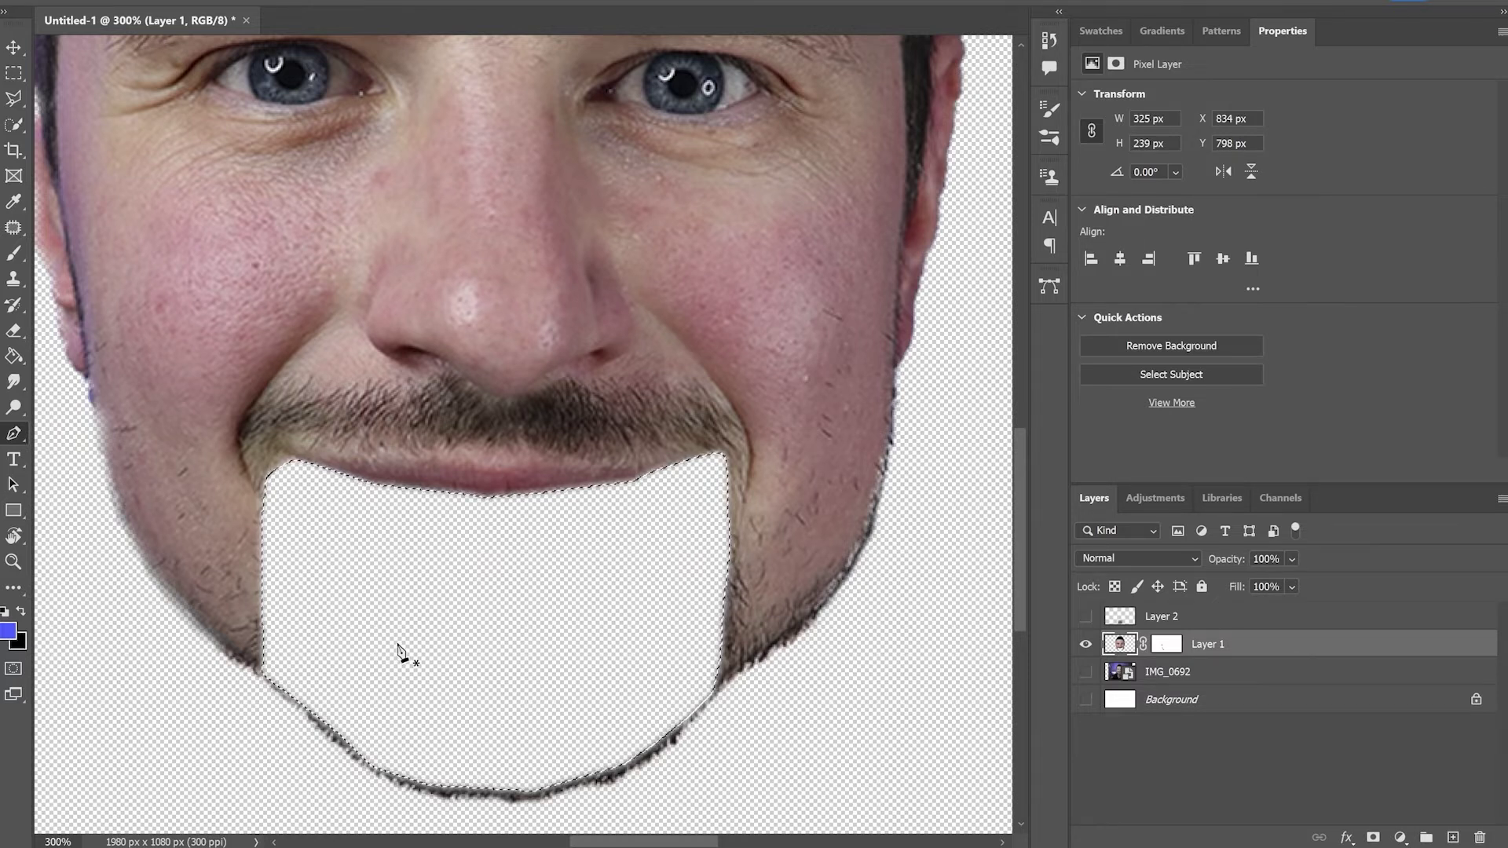
{"action": "key", "text": "ctrl+d"}
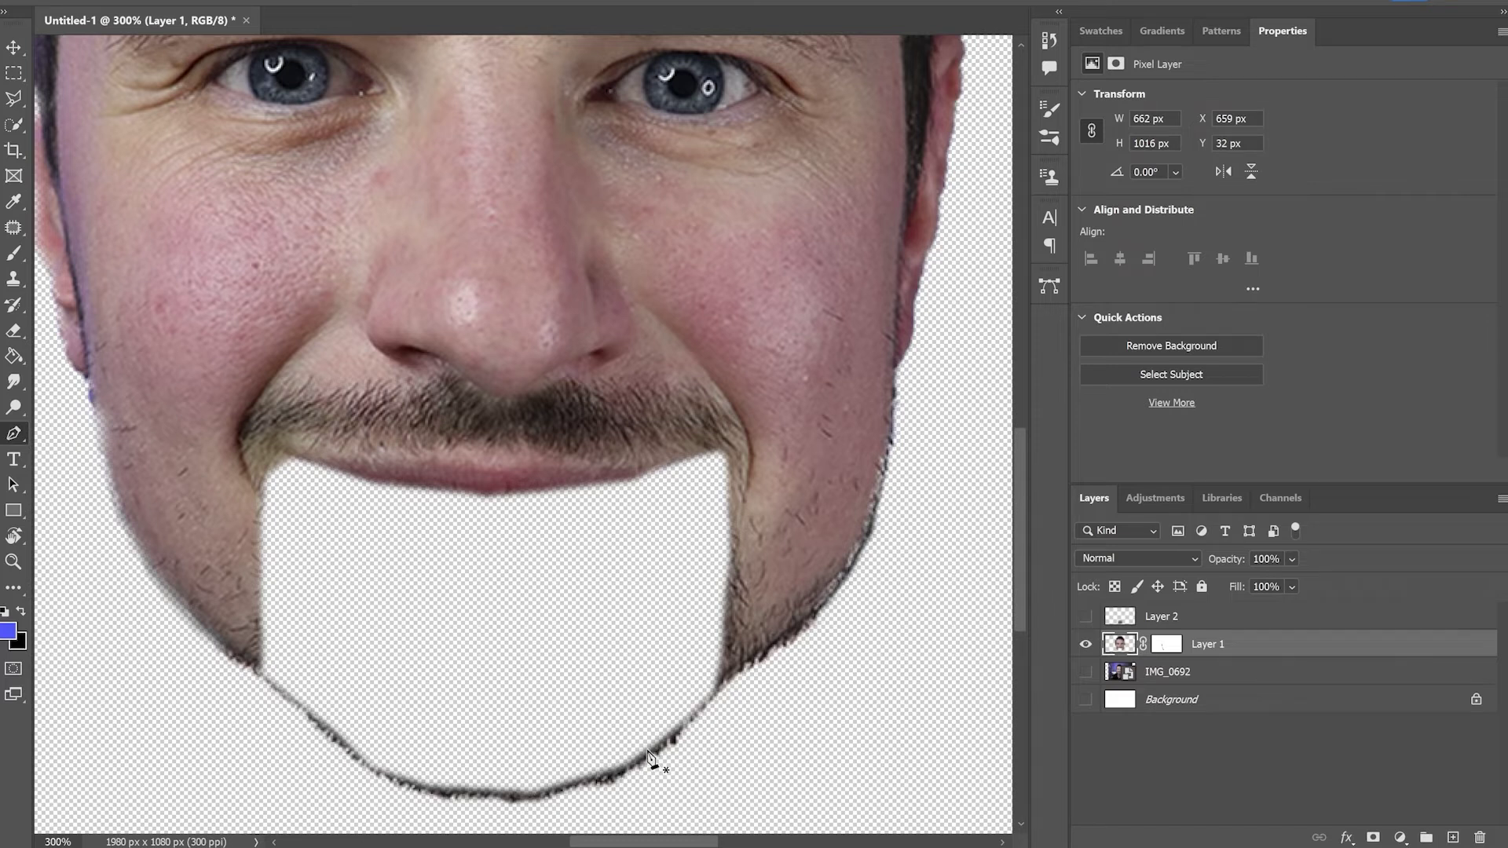
Paint black on Layer 1's mask over the leftover dark chin edge, then show Layer 2 again.
{"action": "left_click", "coordinate": [1162, 645]}
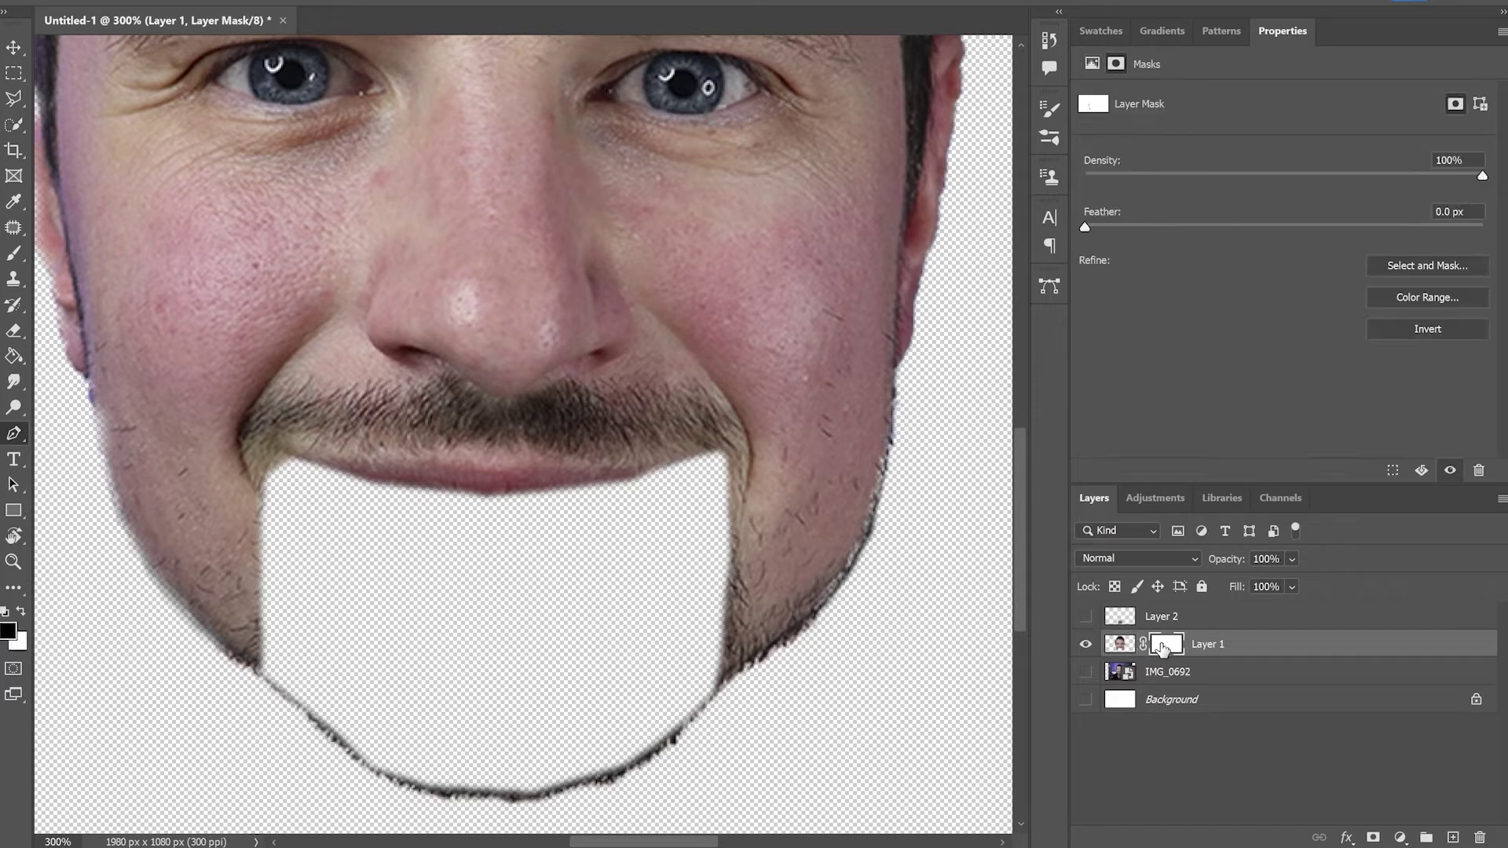
{"action": "key", "text": "d"}
{"action": "key", "text": "b"}
{"action": "mouse_move", "coordinate": [337, 737]}
{"action": "left_mouse_down"}
{"action": "mouse_move", "coordinate": [273, 697]}
{"action": "mouse_move", "coordinate": [401, 777]}
{"action": "mouse_move", "coordinate": [369, 766]}
{"action": "mouse_move", "coordinate": [550, 793]}
{"action": "mouse_move", "coordinate": [641, 764]}
{"action": "mouse_move", "coordinate": [703, 710]}
{"action": "mouse_move", "coordinate": [616, 768]}
{"action": "mouse_move", "coordinate": [502, 796]}
{"action": "mouse_move", "coordinate": [667, 758]}
{"action": "mouse_move", "coordinate": [601, 760]}
{"action": "left_mouse_up"}
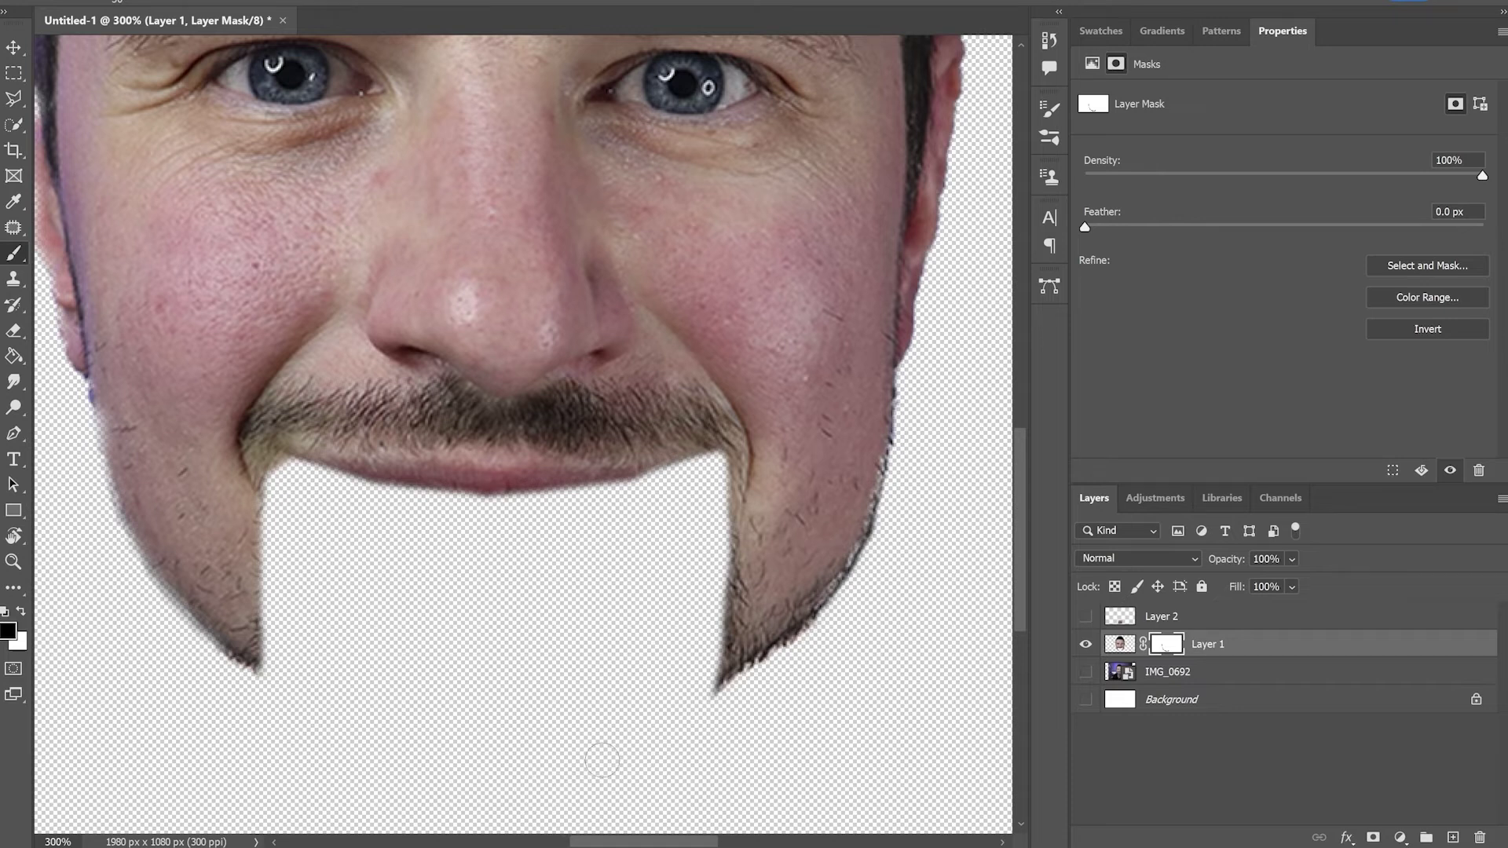
{"action": "left_click", "coordinate": [1087, 619]}
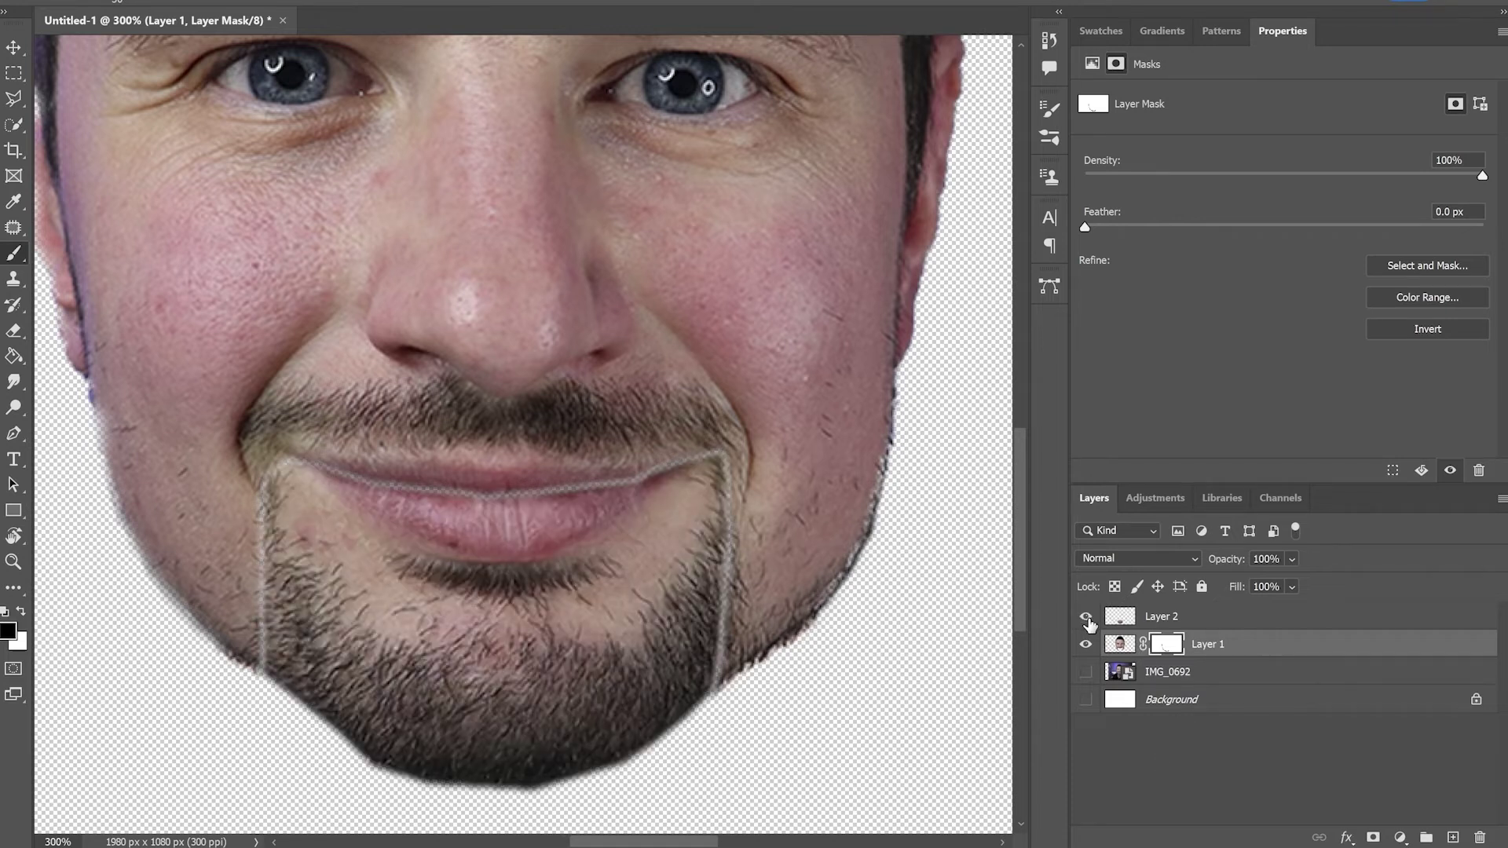
{"action": "key", "text": "v"}
{"action": "key", "text": "ctrl+0"}
Save the layered document to this computer as head 3.psd, accepting the format options.
{"action": "key", "text": "alt+f"}
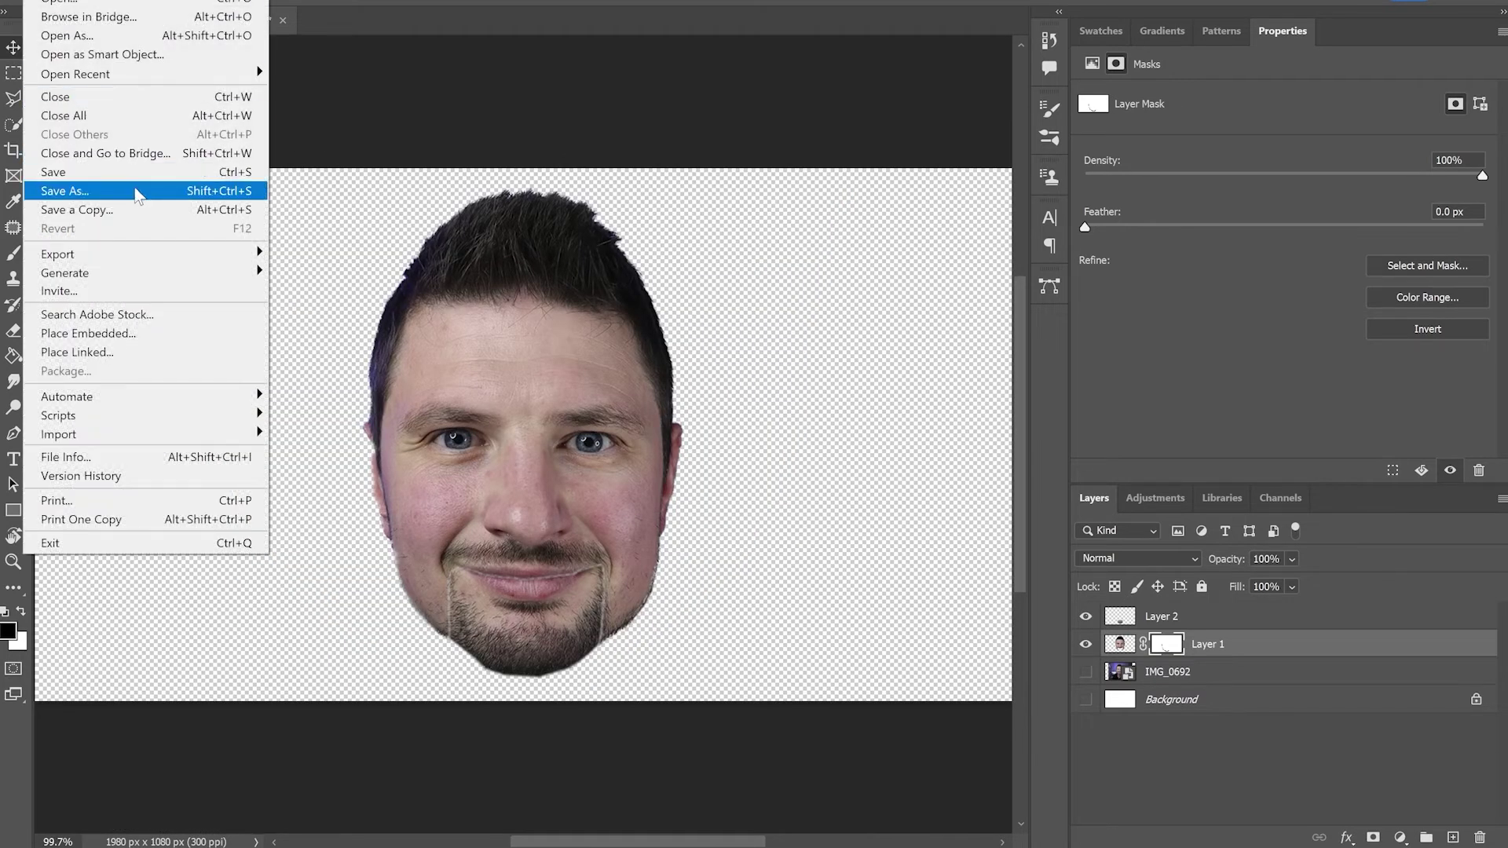
{"action": "left_click", "coordinate": [136, 190]}
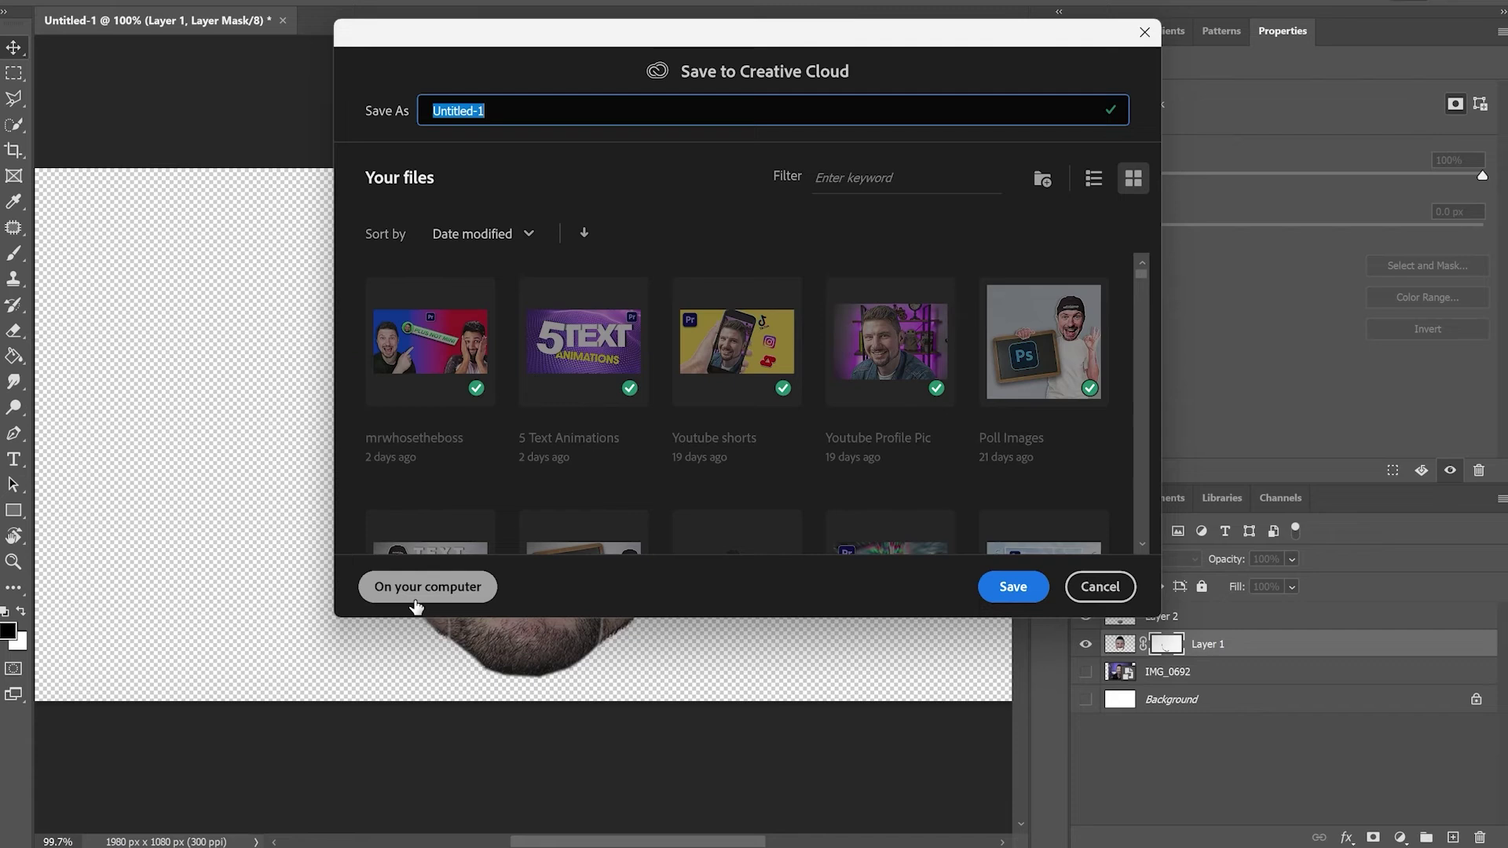
{"action": "left_click", "coordinate": [425, 595]}
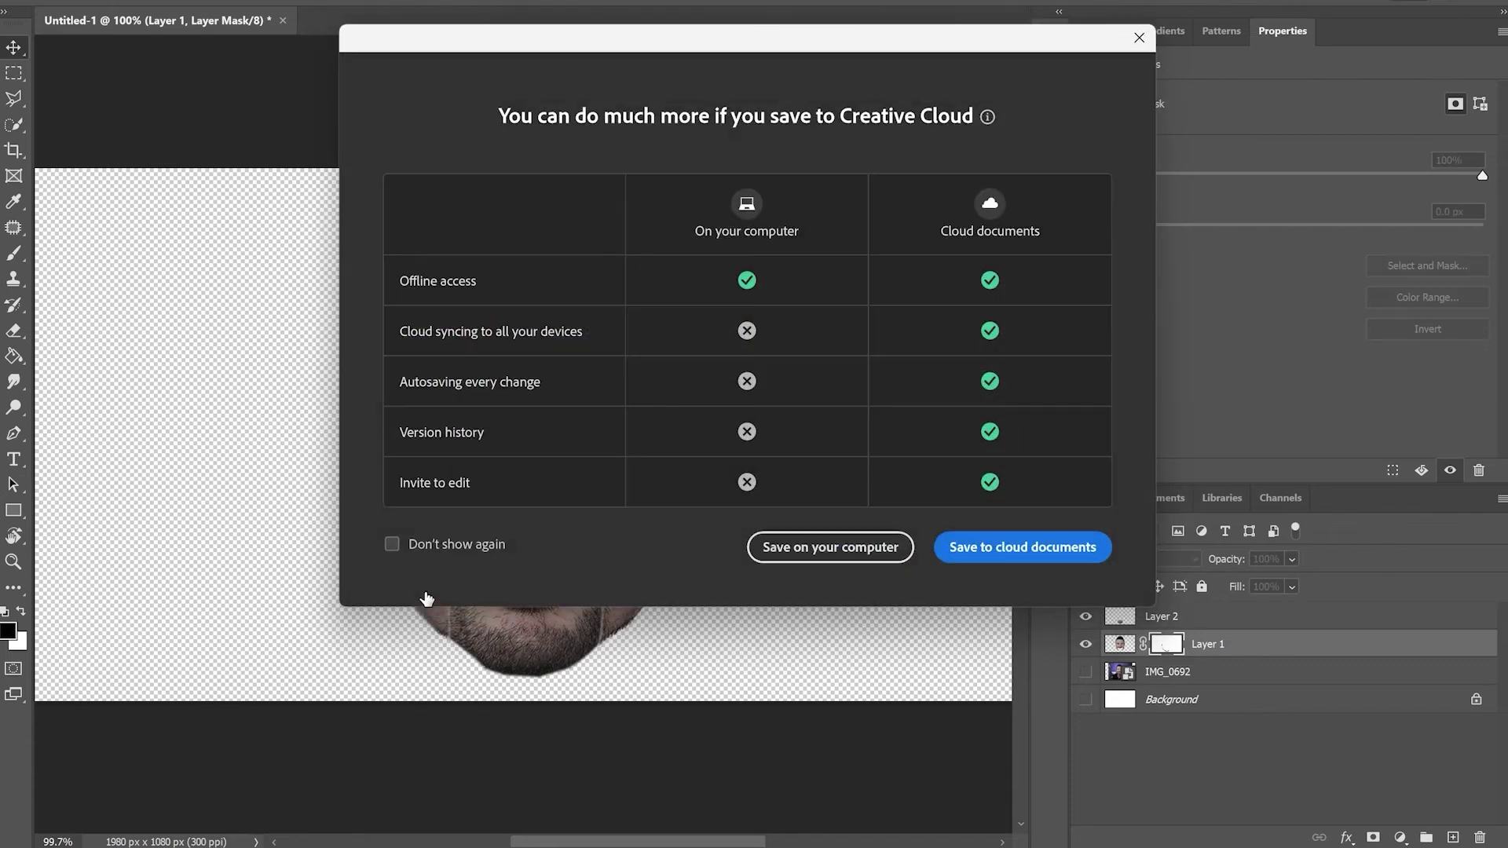
{"action": "left_click", "coordinate": [801, 547]}
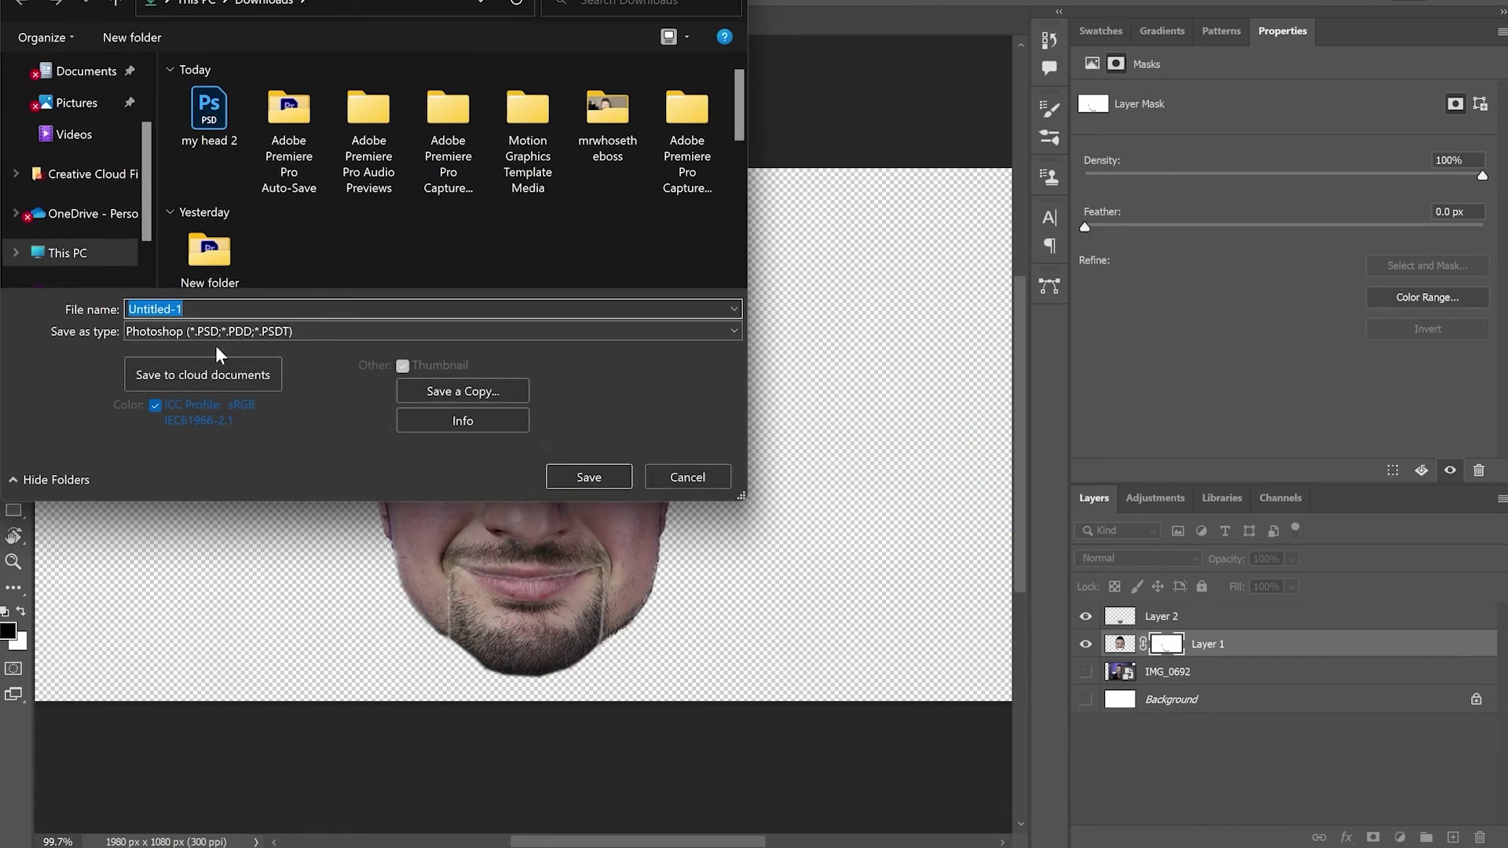
{"action": "key", "text": "BackSpace"}
{"action": "type", "text": "head 3"}
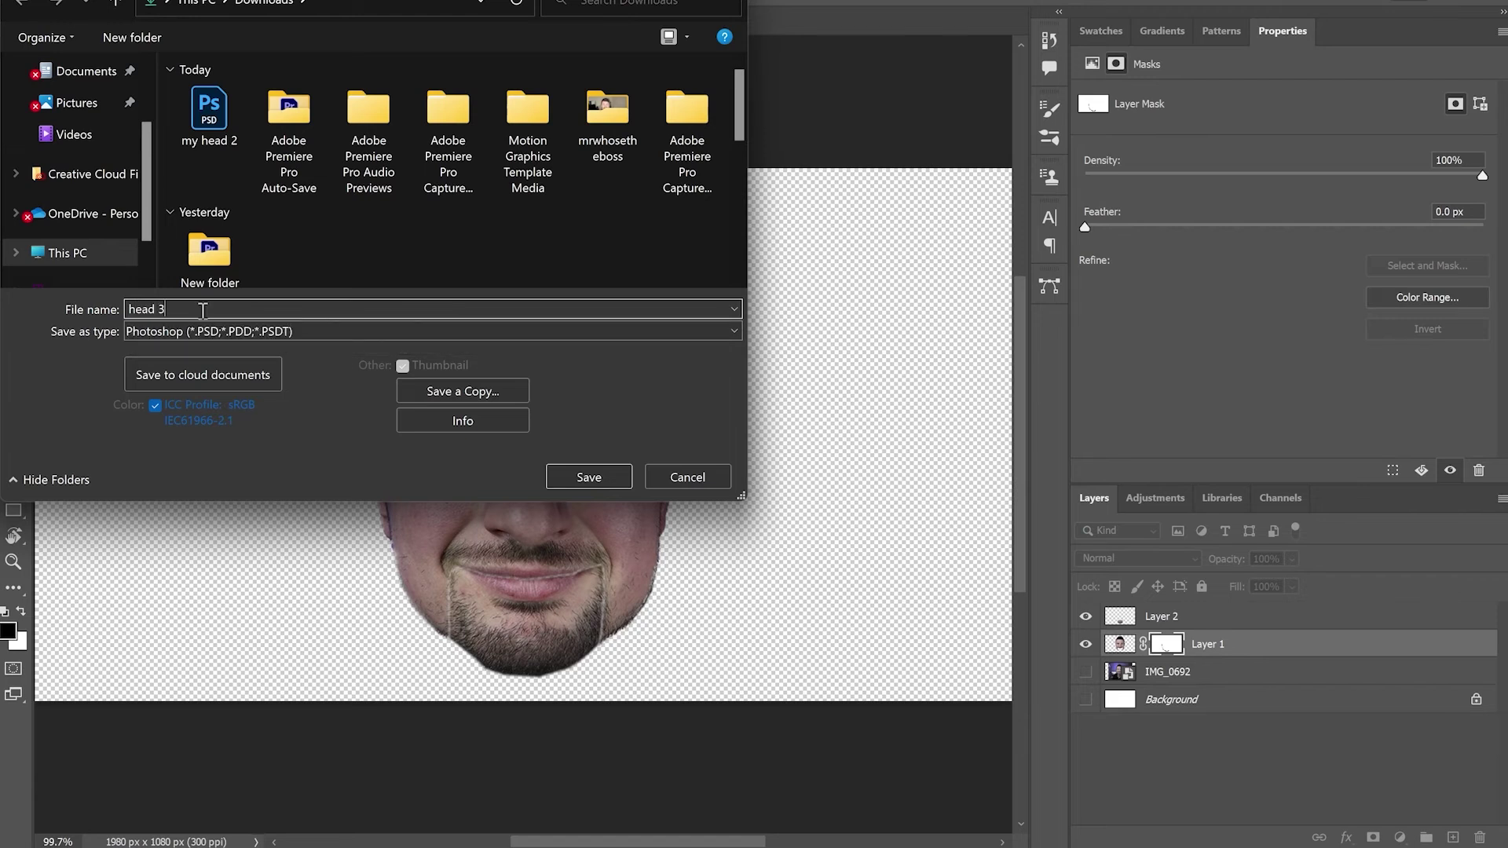
{"action": "left_click", "coordinate": [586, 481]}
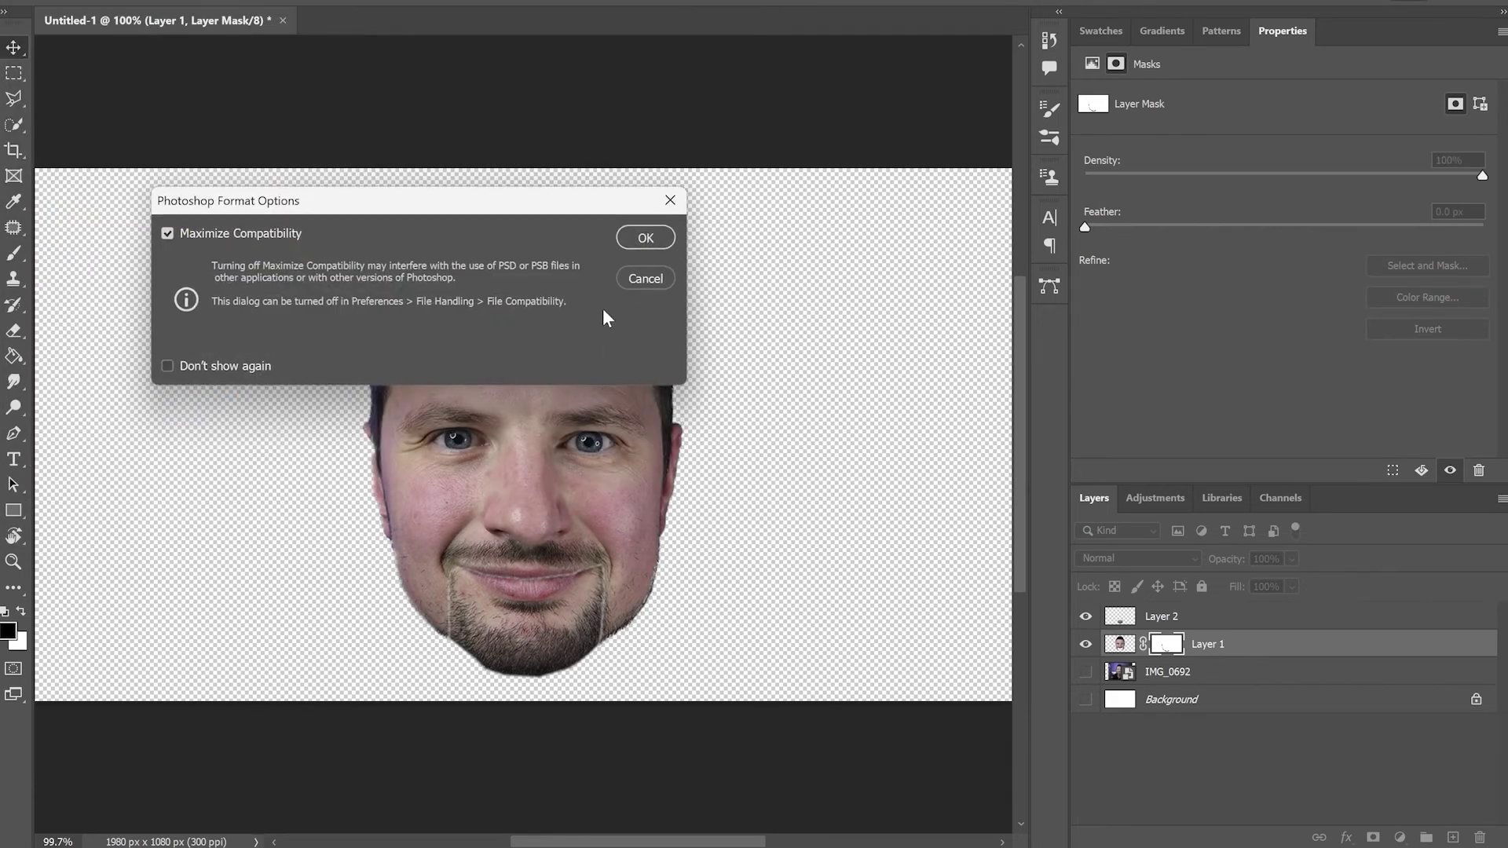
{"action": "left_click", "coordinate": [644, 239]}
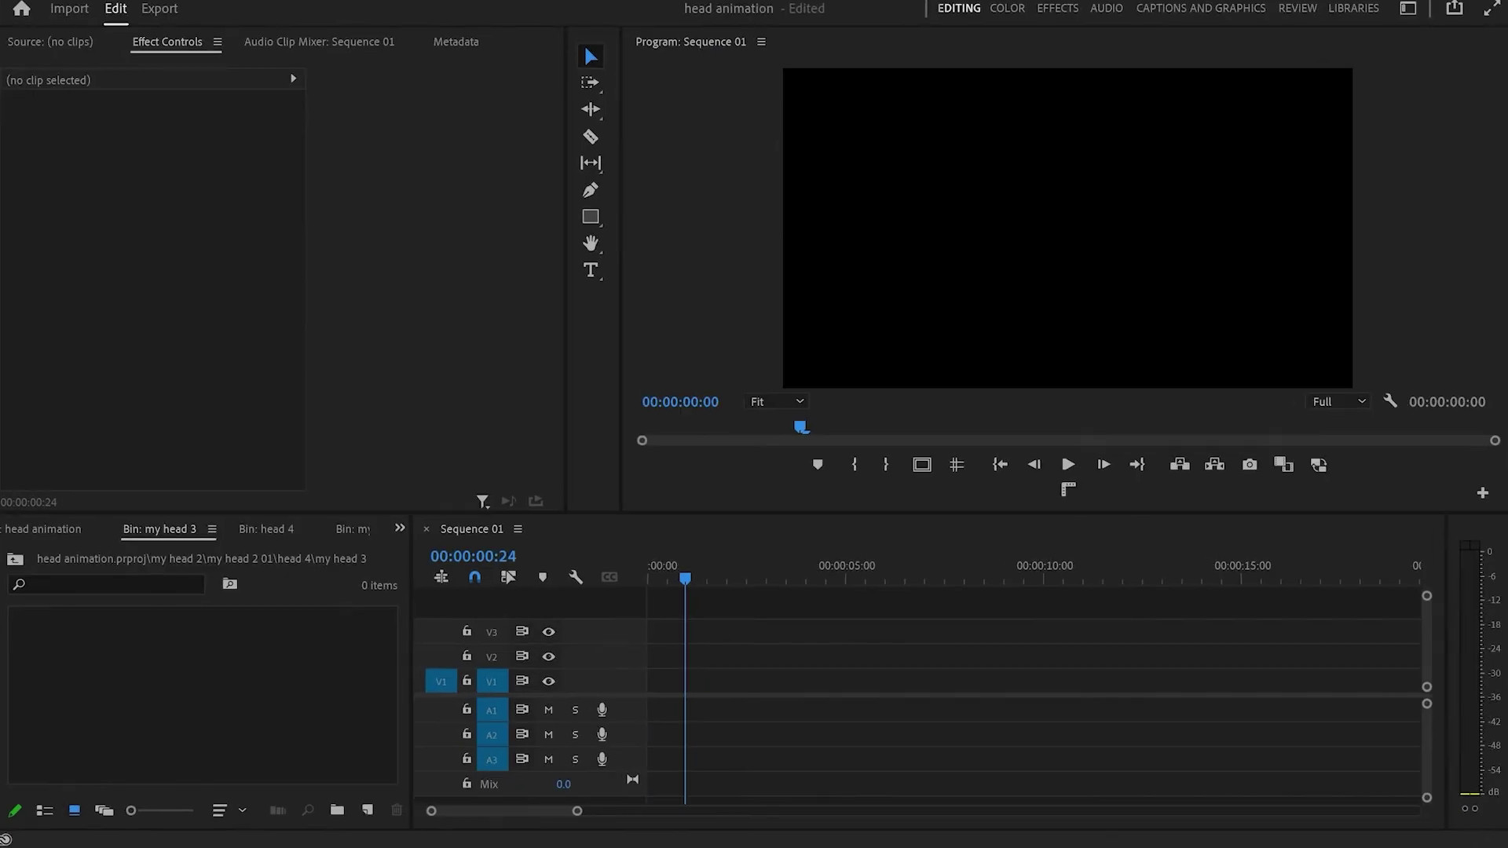
Import head 3.psd into Premiere Pro as Individual Layers, including Layer 1 and Layer 2.
{"action": "double_click", "coordinate": [159, 666]}
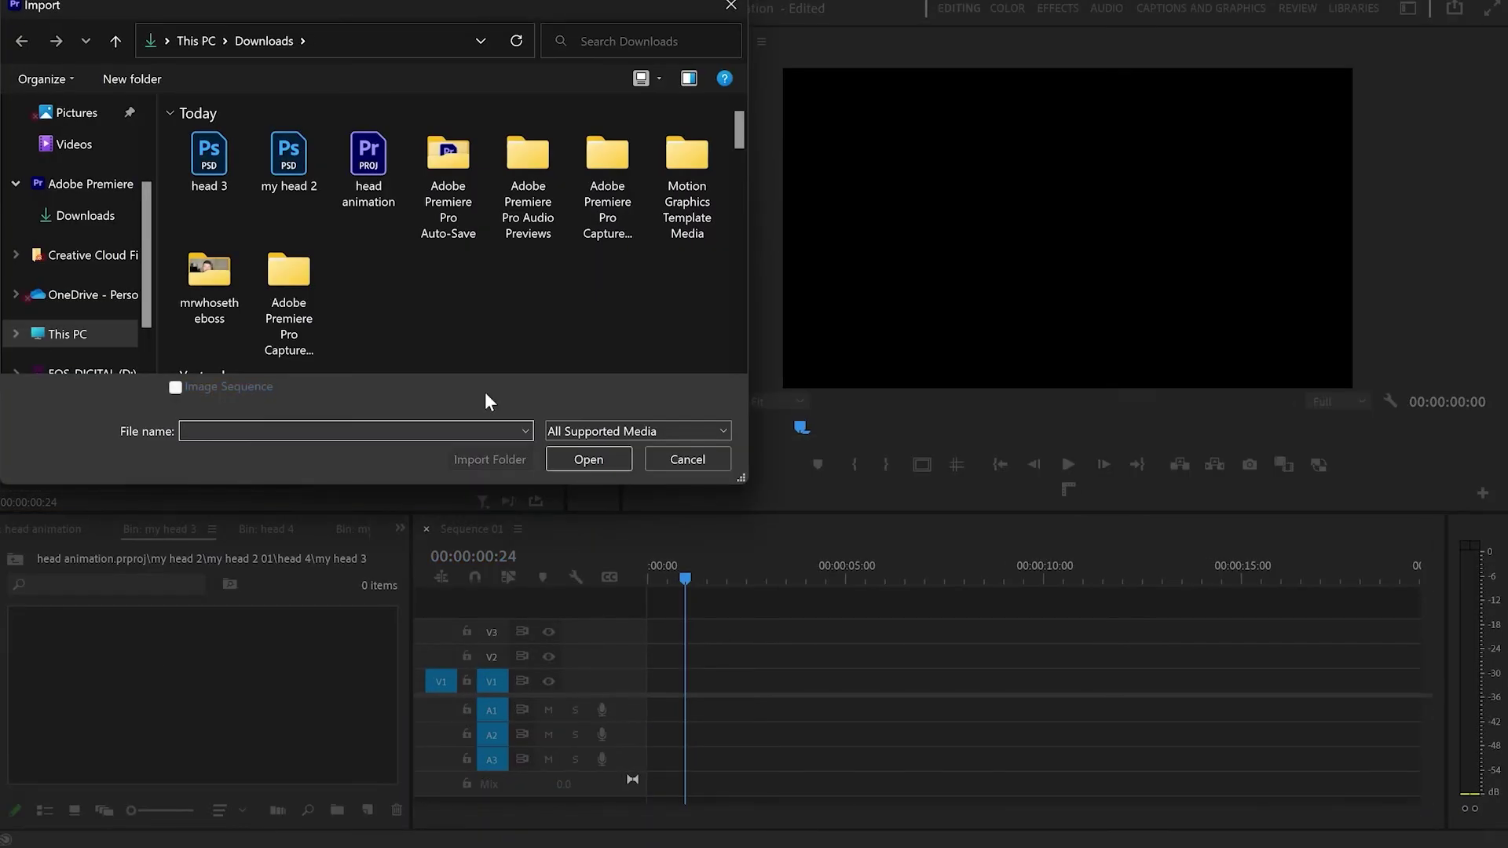
{"action": "left_click", "coordinate": [228, 162]}
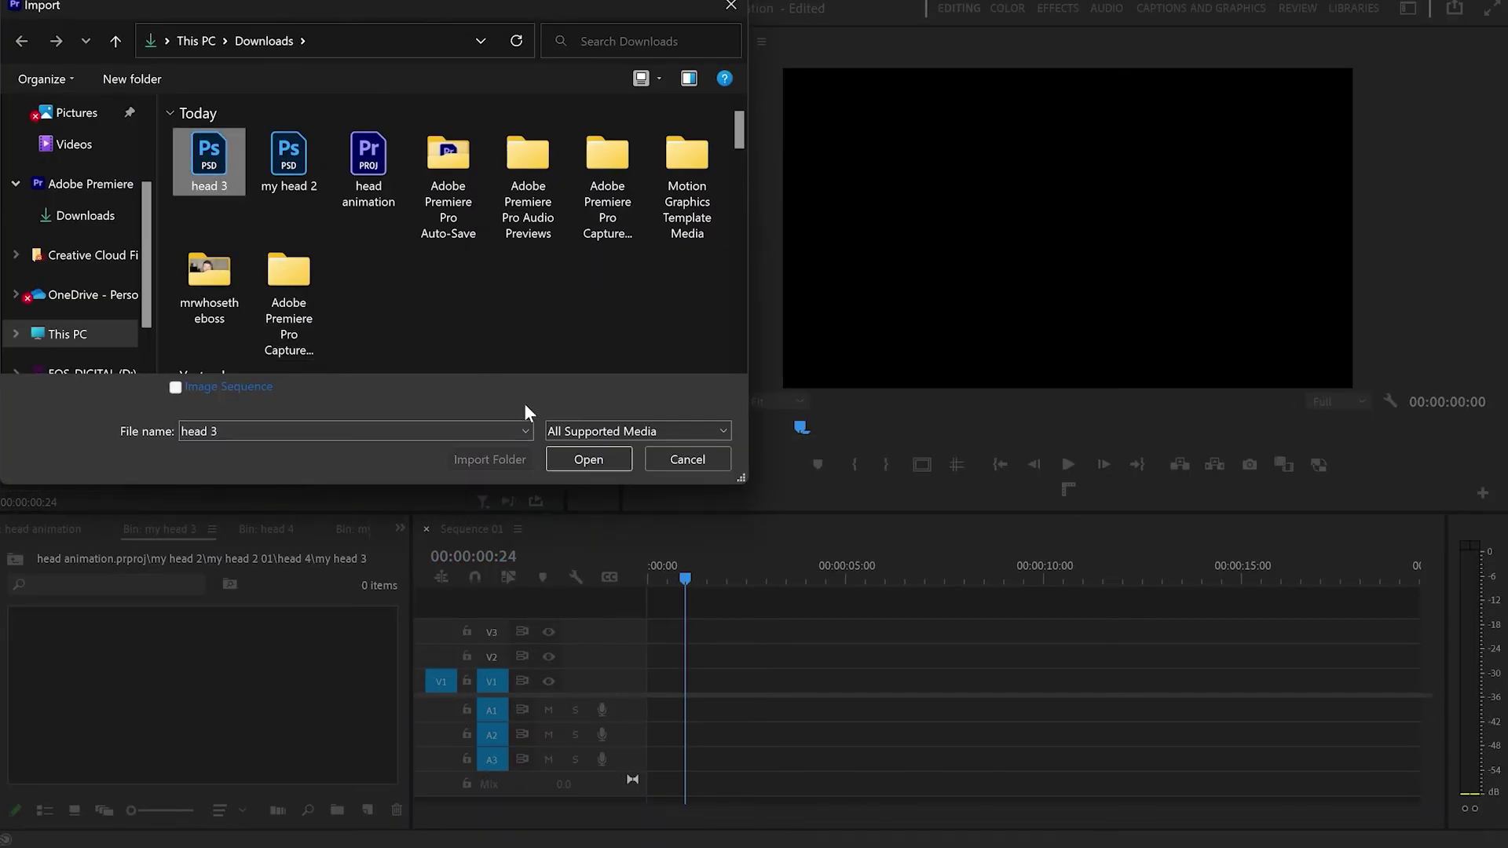
{"action": "left_click", "coordinate": [588, 459]}
{"action": "left_click_drag", "start_coordinate": [699, 171], "coordinate": [754, 153]}
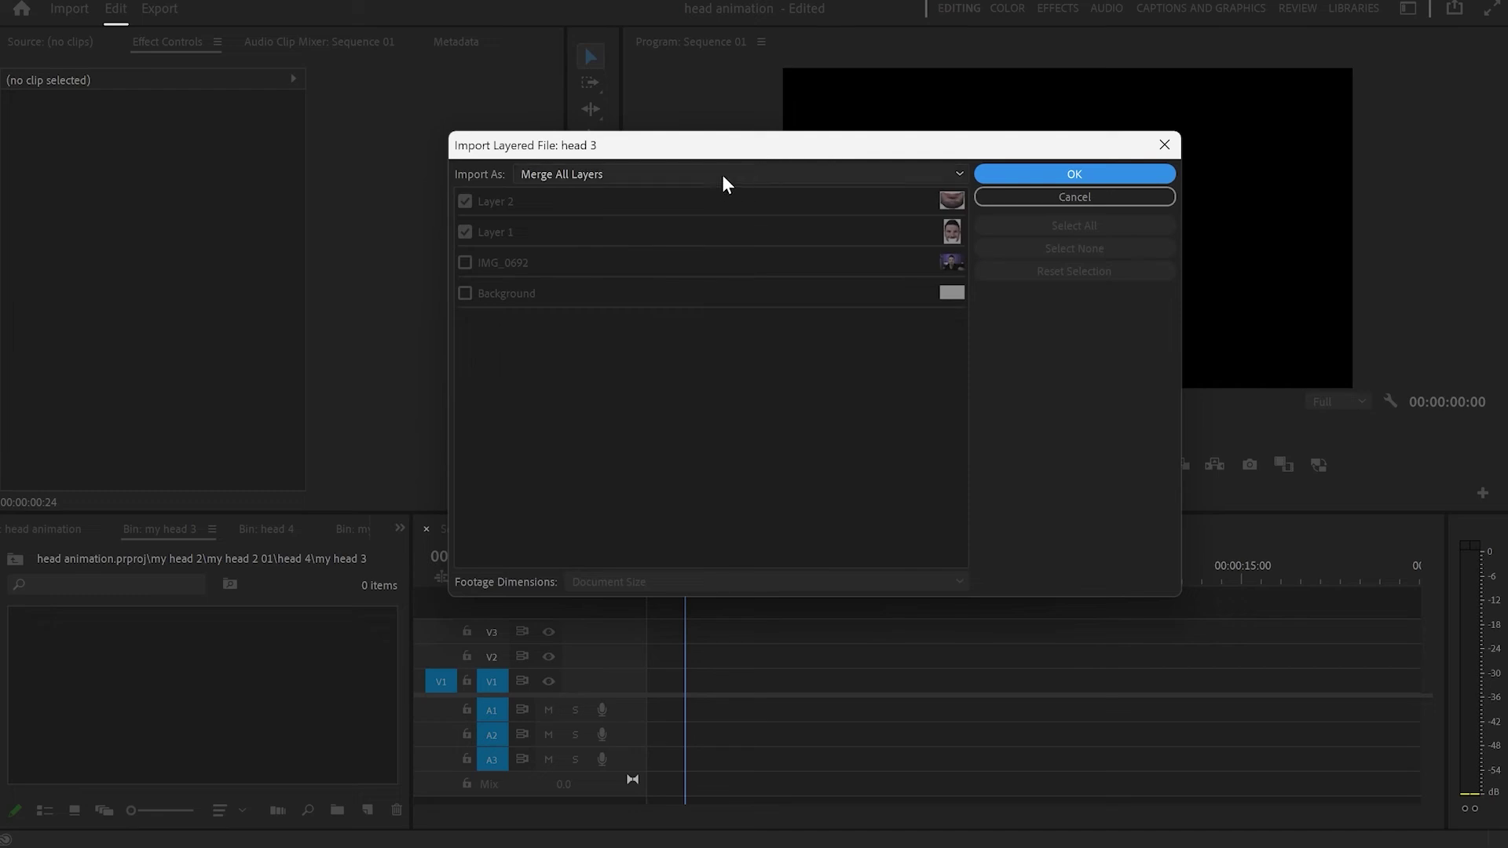
{"action": "left_click", "coordinate": [667, 176]}
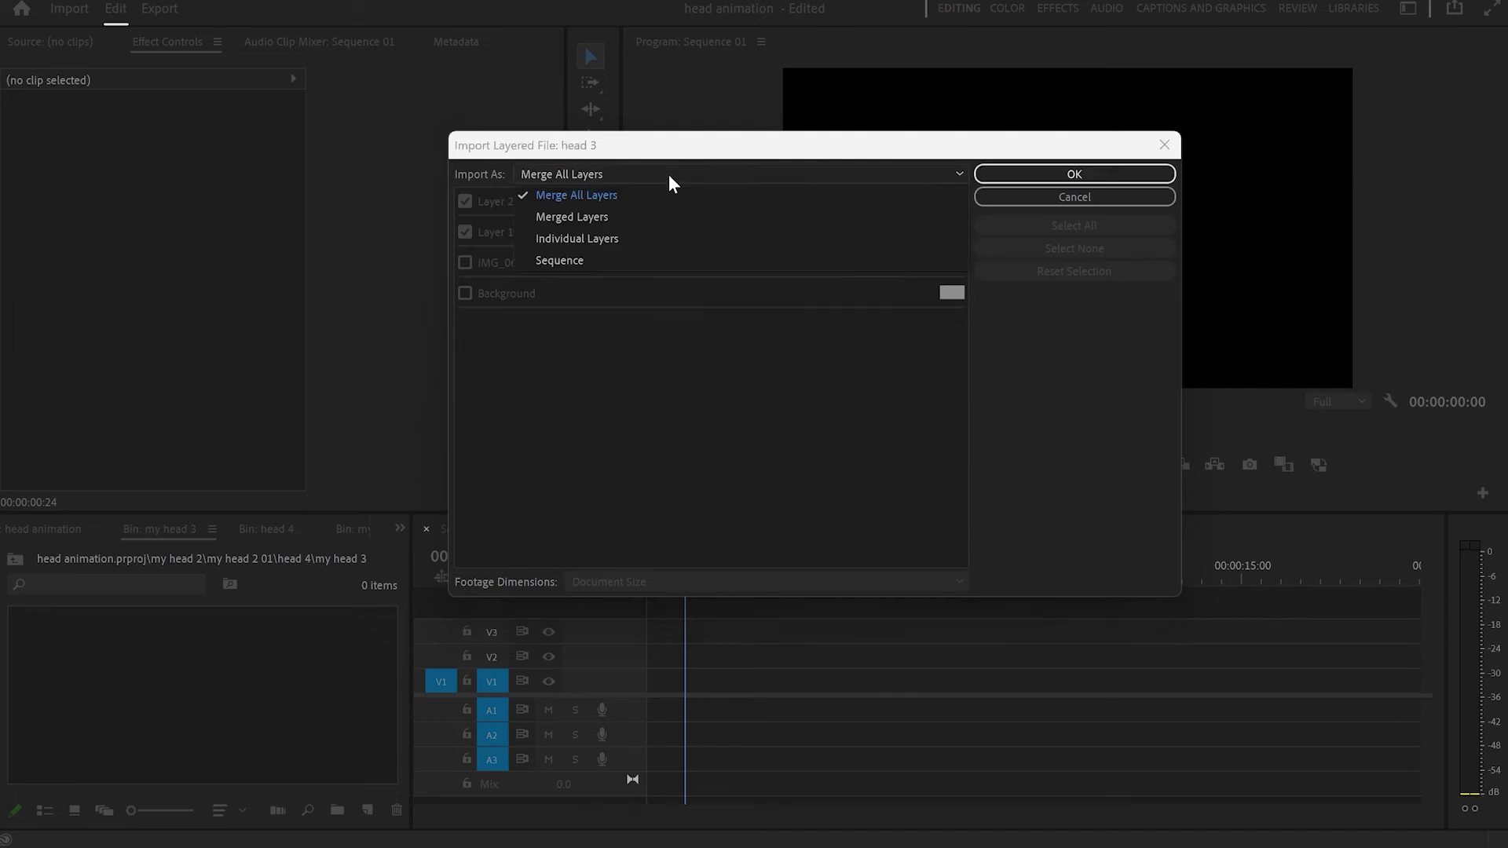
{"action": "left_click", "coordinate": [657, 238]}
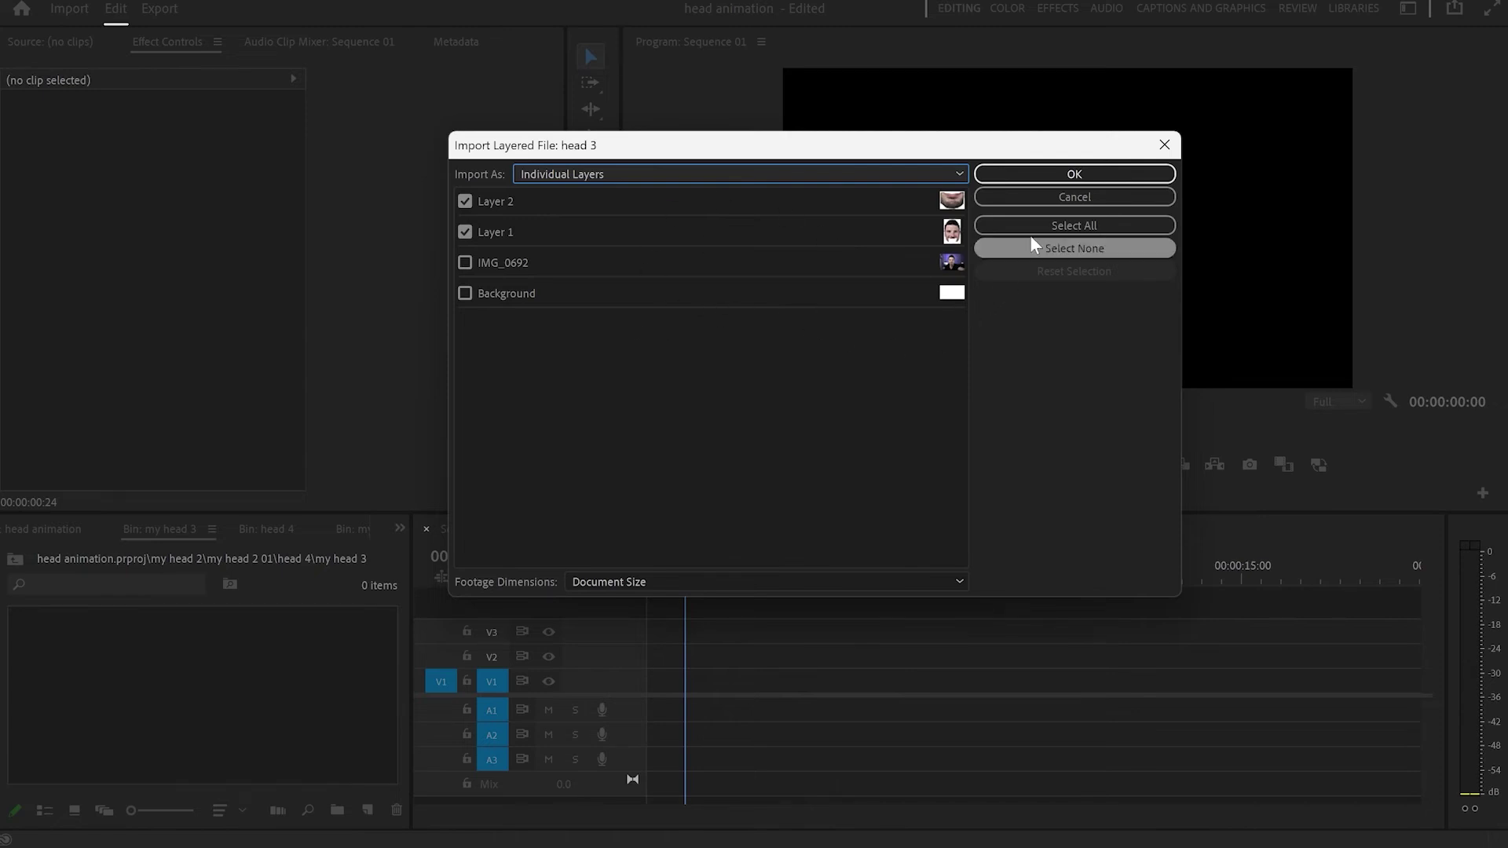
Confirm the import, then place Layer 1/head 3.psd on V2 and Layer 2/head 3.psd on V1.
{"action": "left_click", "coordinate": [1041, 176]}
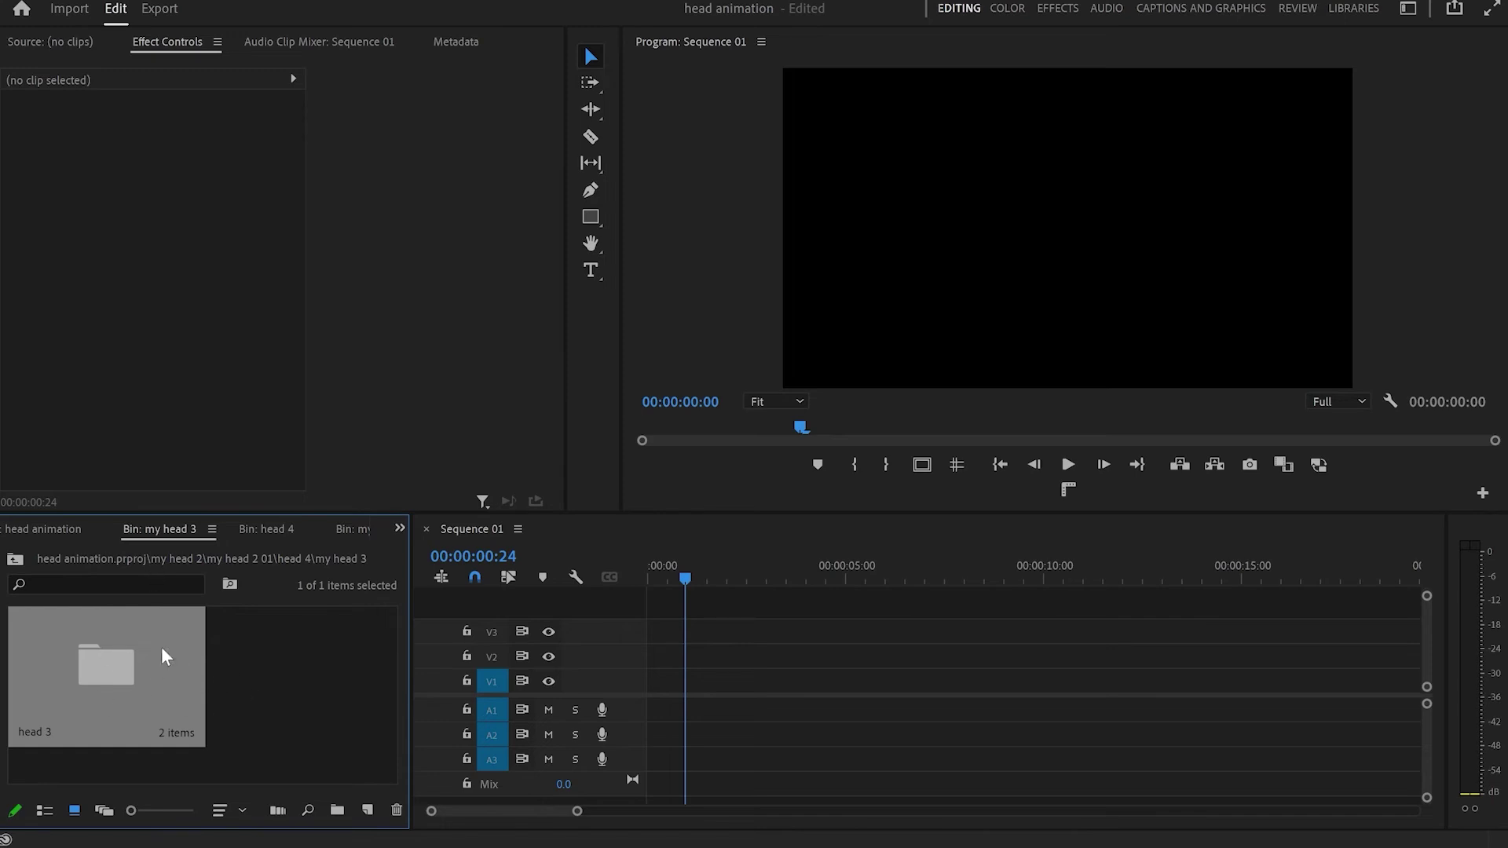
{"action": "double_click", "coordinate": [126, 669]}
{"action": "left_click", "coordinate": [340, 709]}
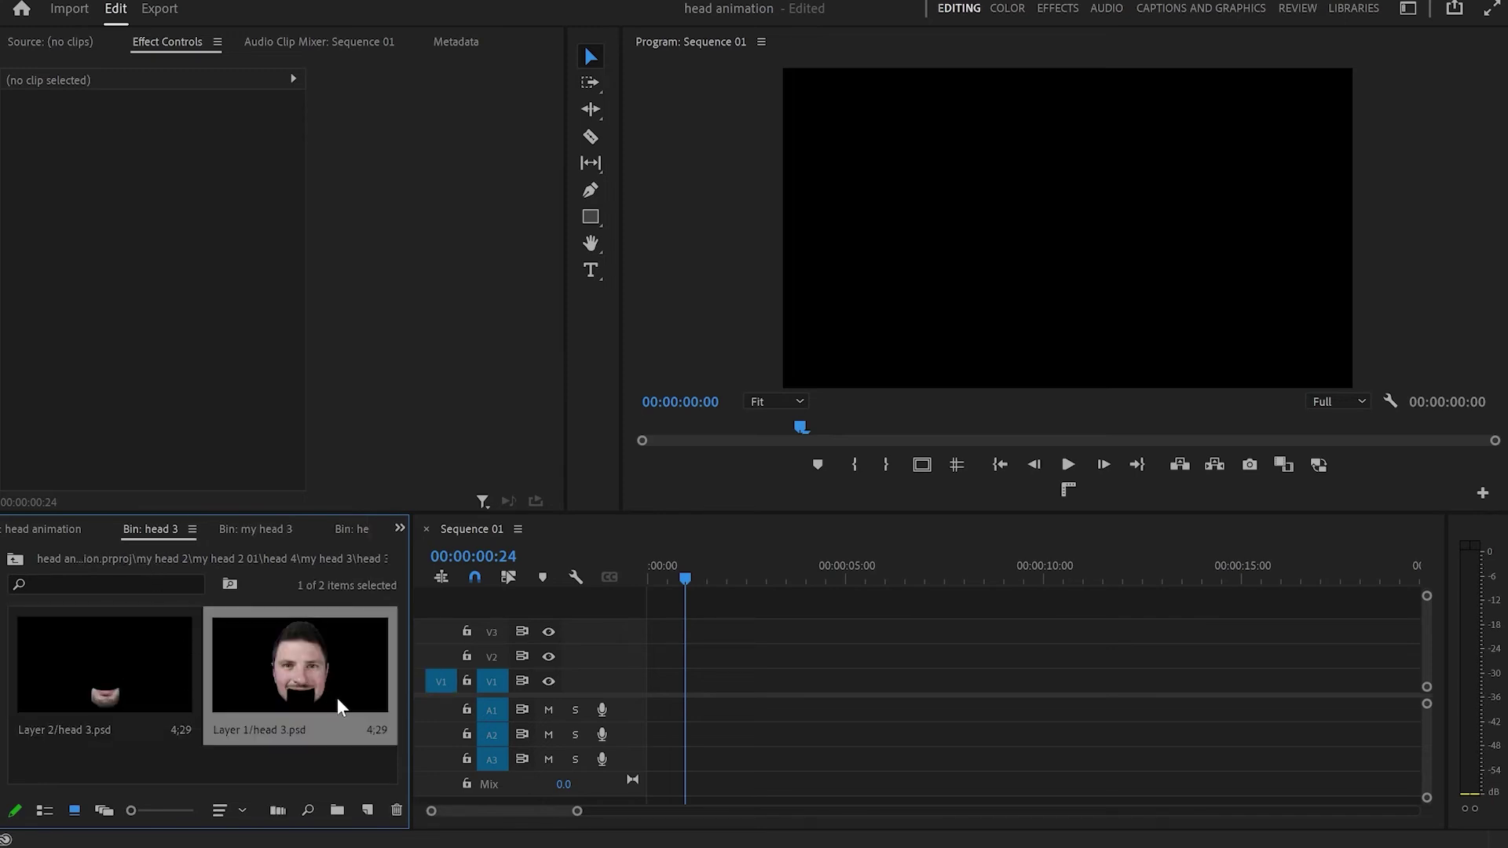
{"action": "left_click_drag", "start_coordinate": [257, 673], "coordinate": [651, 647]}
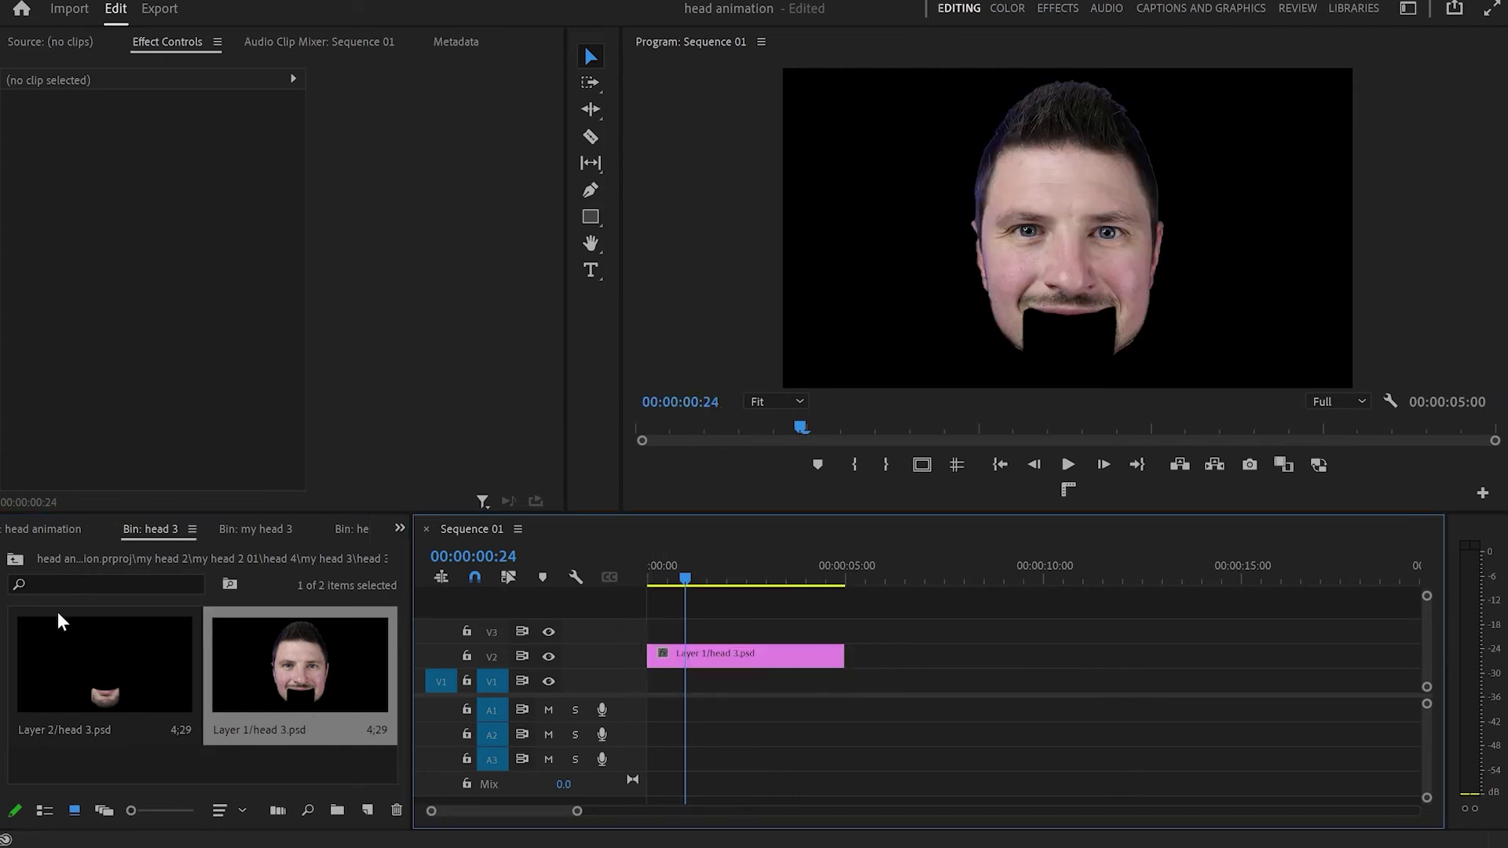
{"action": "left_click", "coordinate": [102, 699]}
{"action": "left_click_drag", "start_coordinate": [133, 700], "coordinate": [644, 687]}
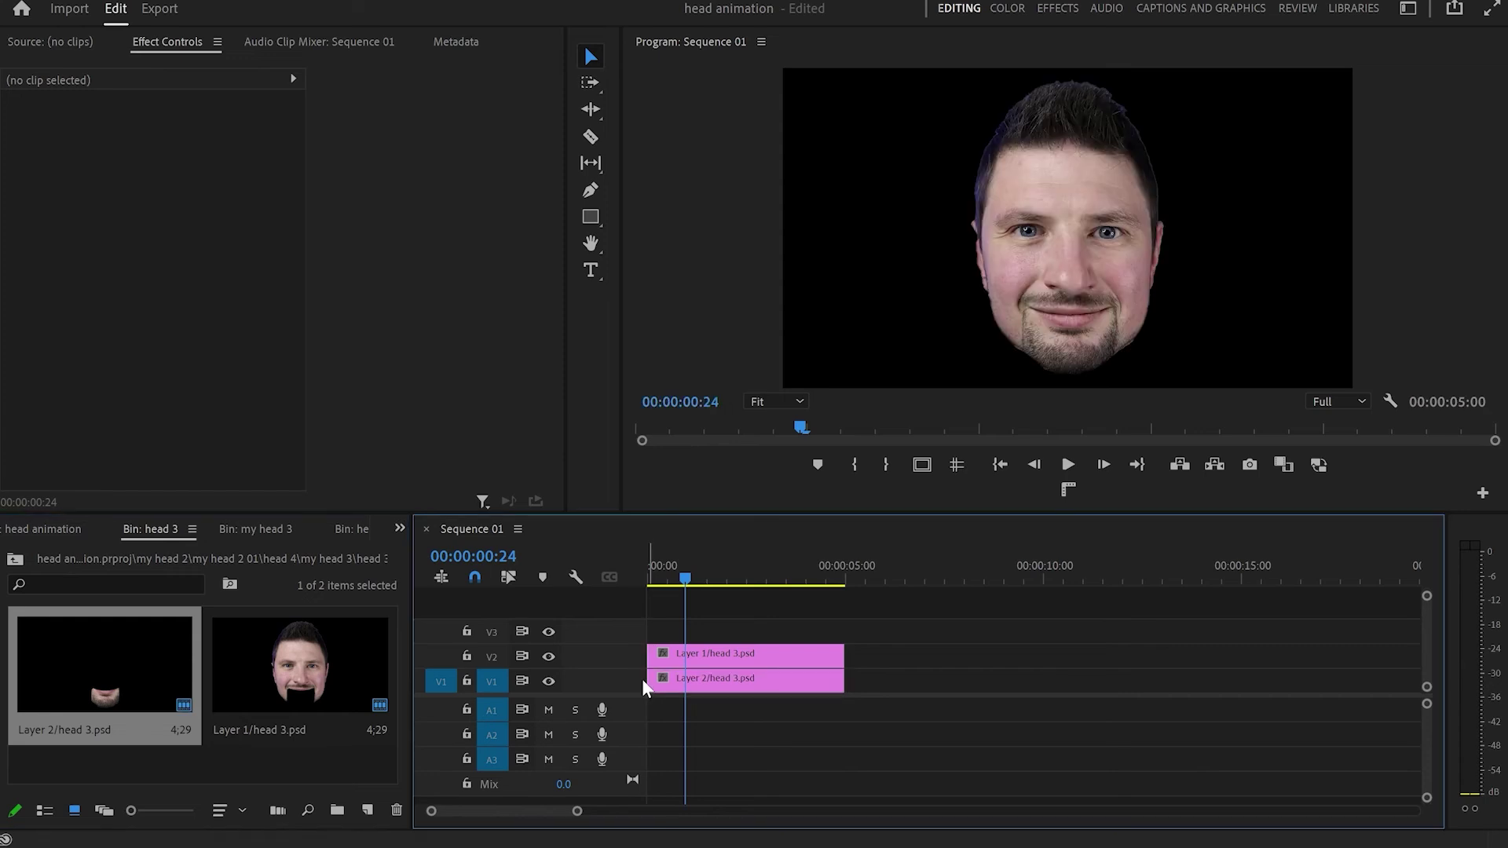
Keyframe the jaw clip's Position from the start: Y 565 after five frames, back to 540 five frames later.
{"action": "left_click", "coordinate": [747, 688]}
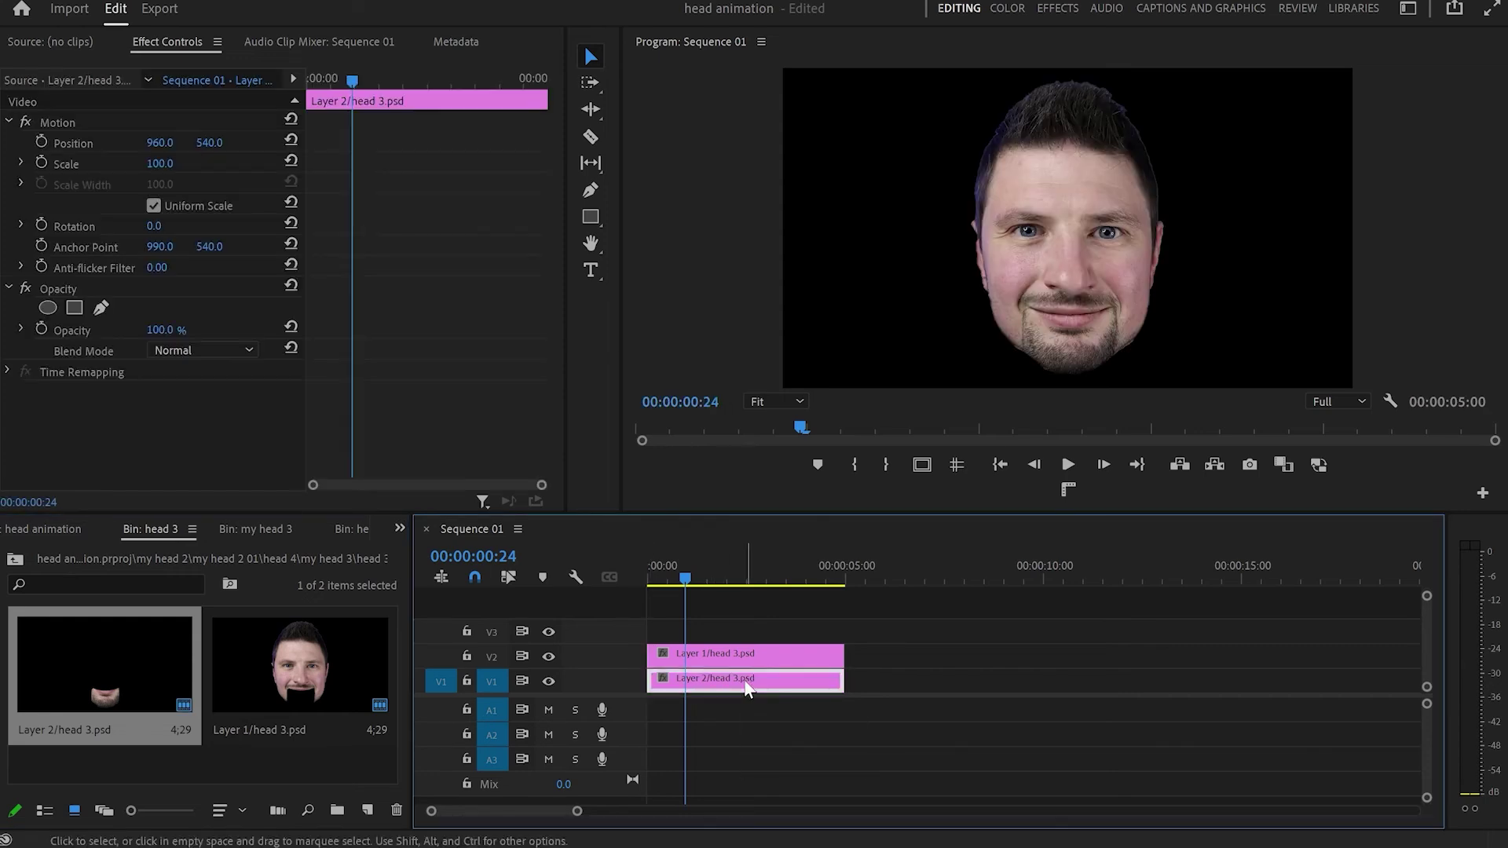
{"action": "key", "text": "Home"}
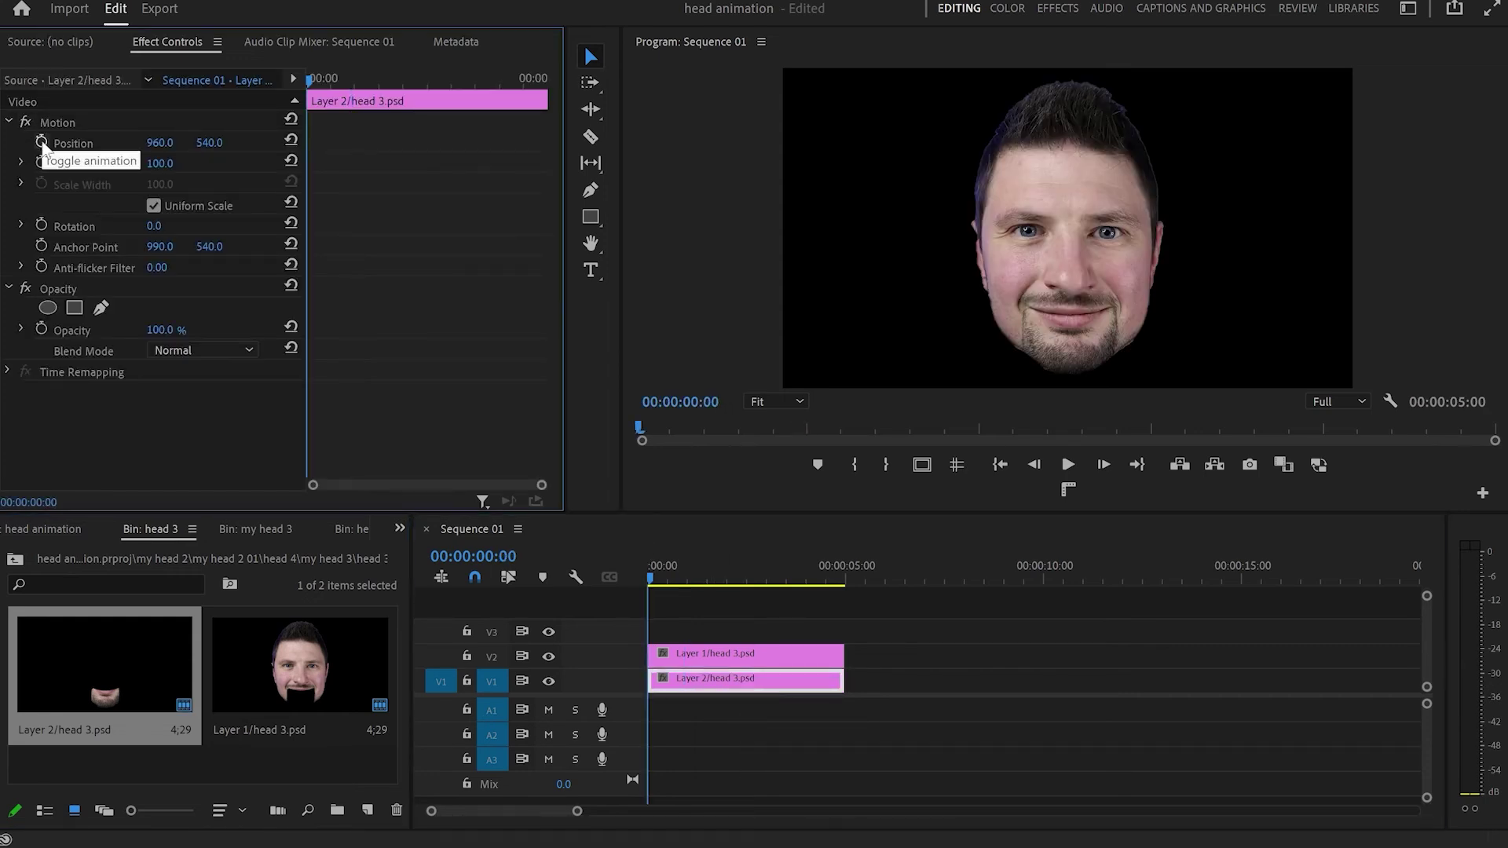
{"action": "left_click", "coordinate": [42, 141]}
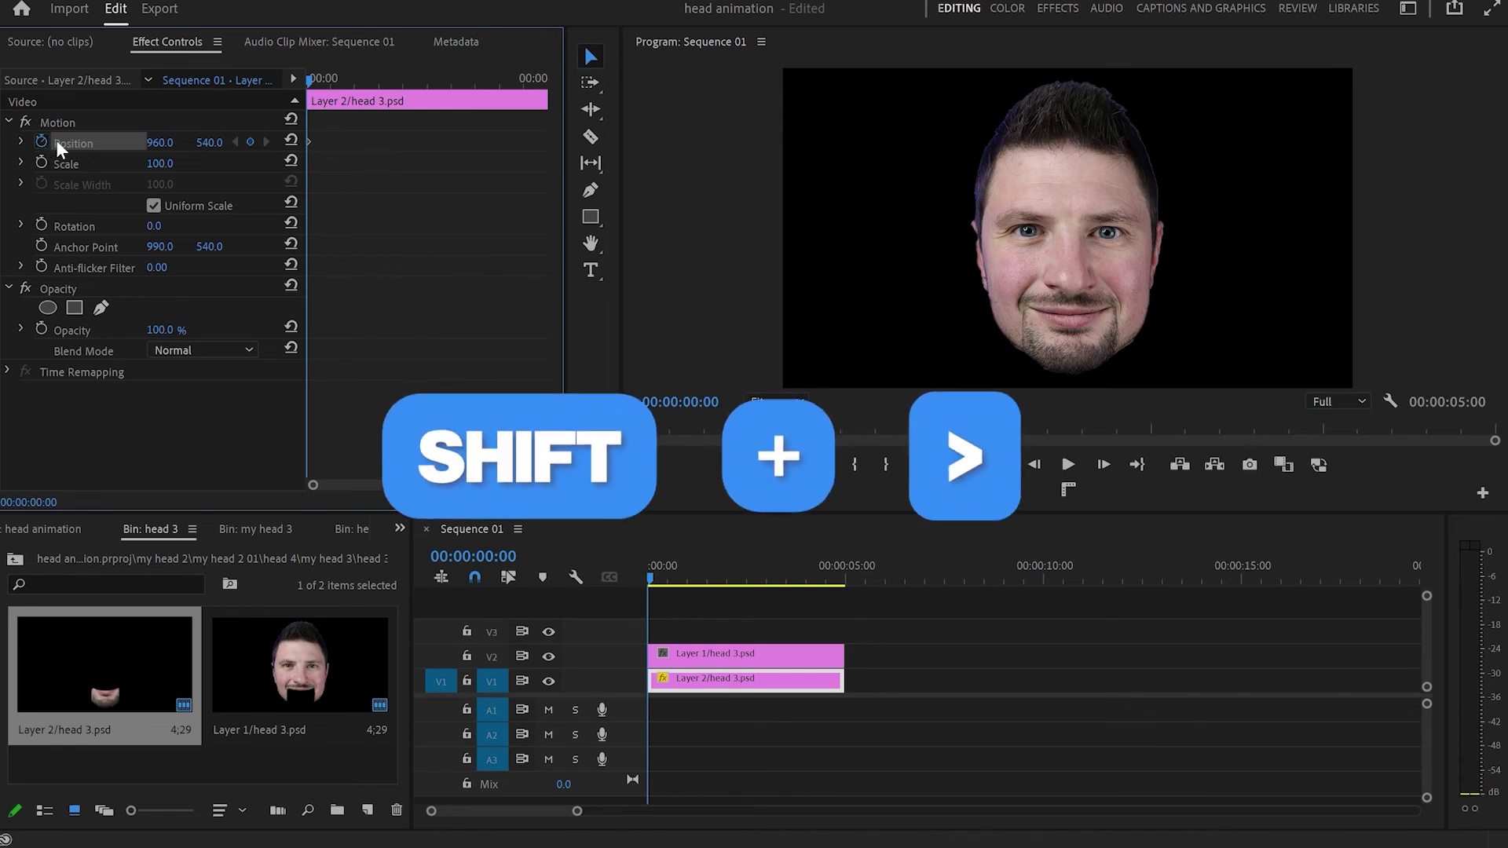
{"action": "key", "text": "shift+Right"}
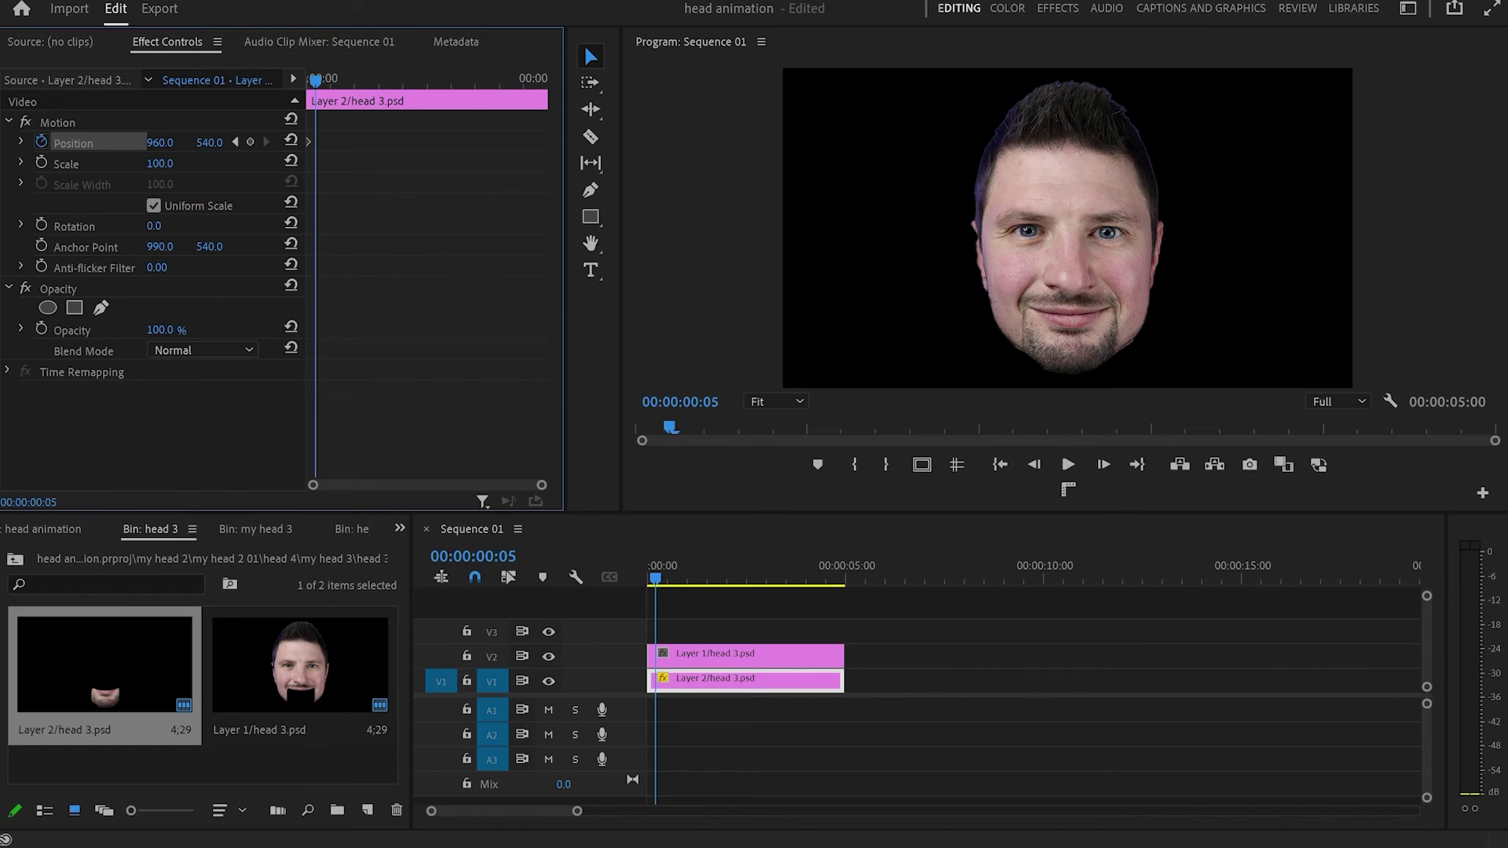
{"action": "left_click_drag", "start_coordinate": [209, 142], "coordinate": [217, 143]}
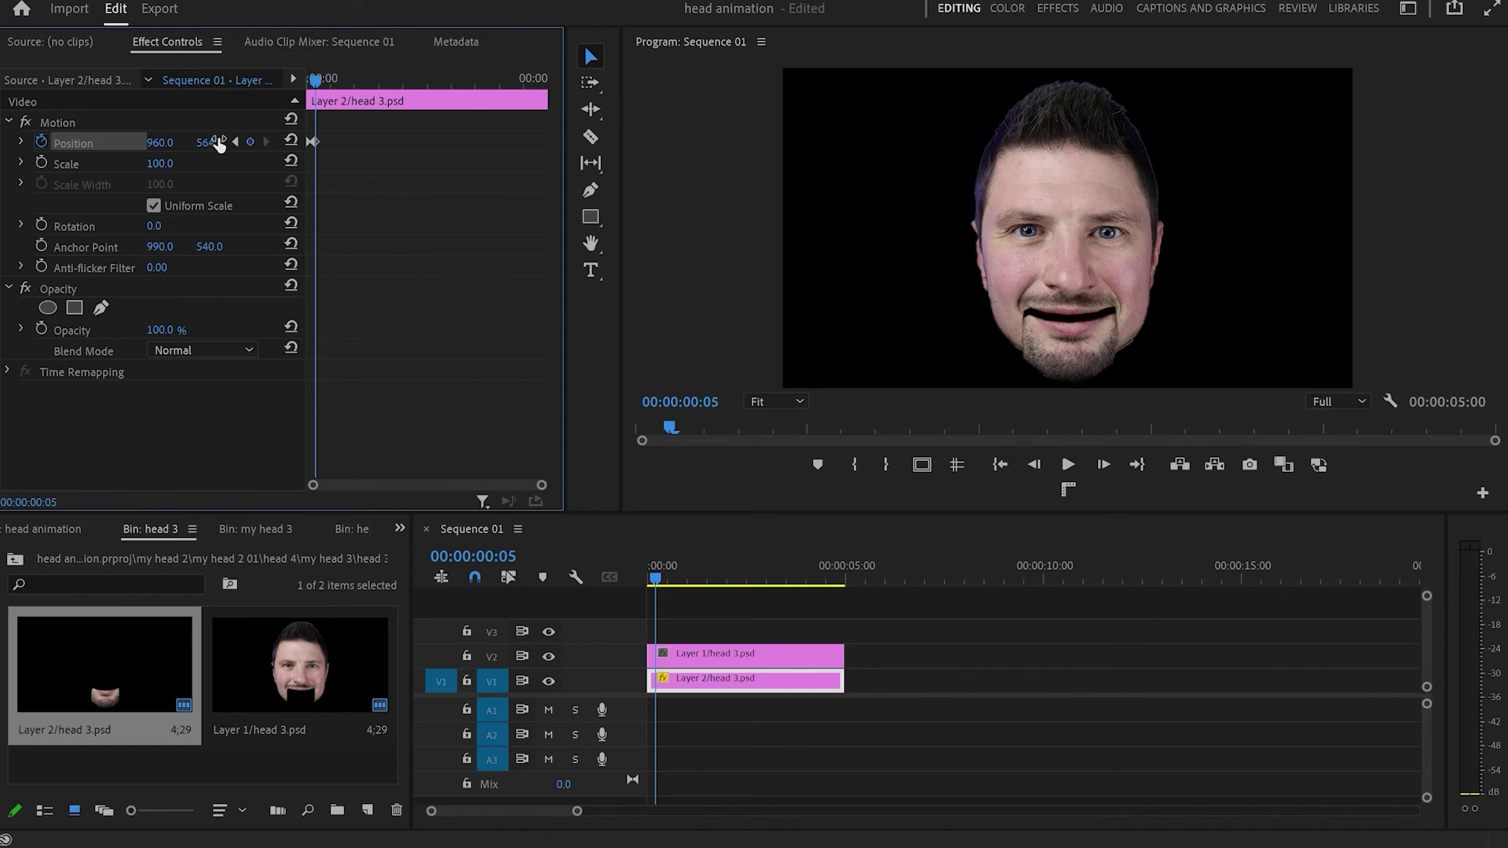
{"action": "key", "text": "shift+Right"}
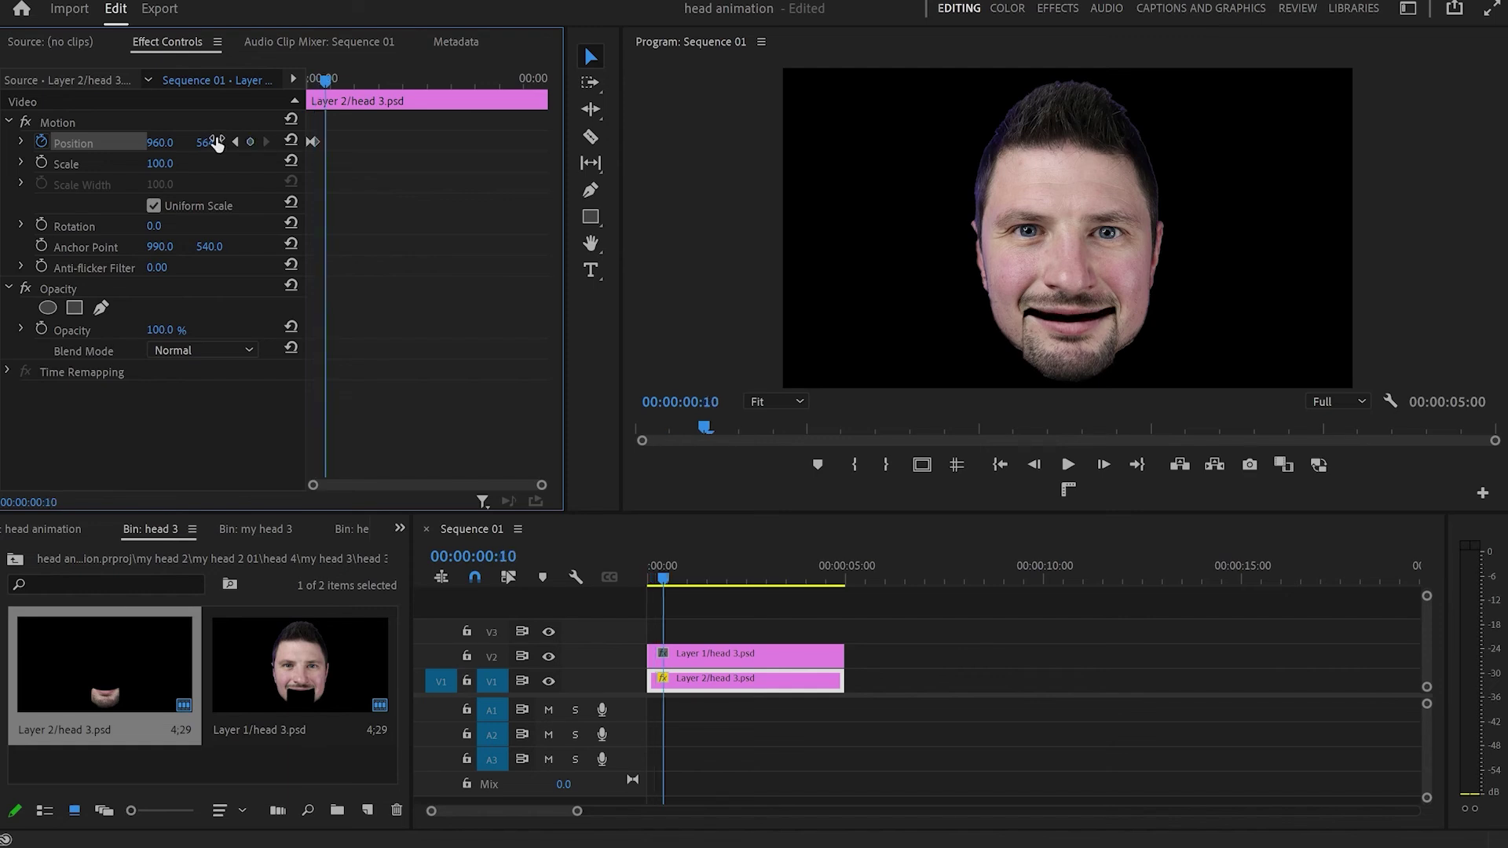
{"action": "left_click", "coordinate": [290, 141]}
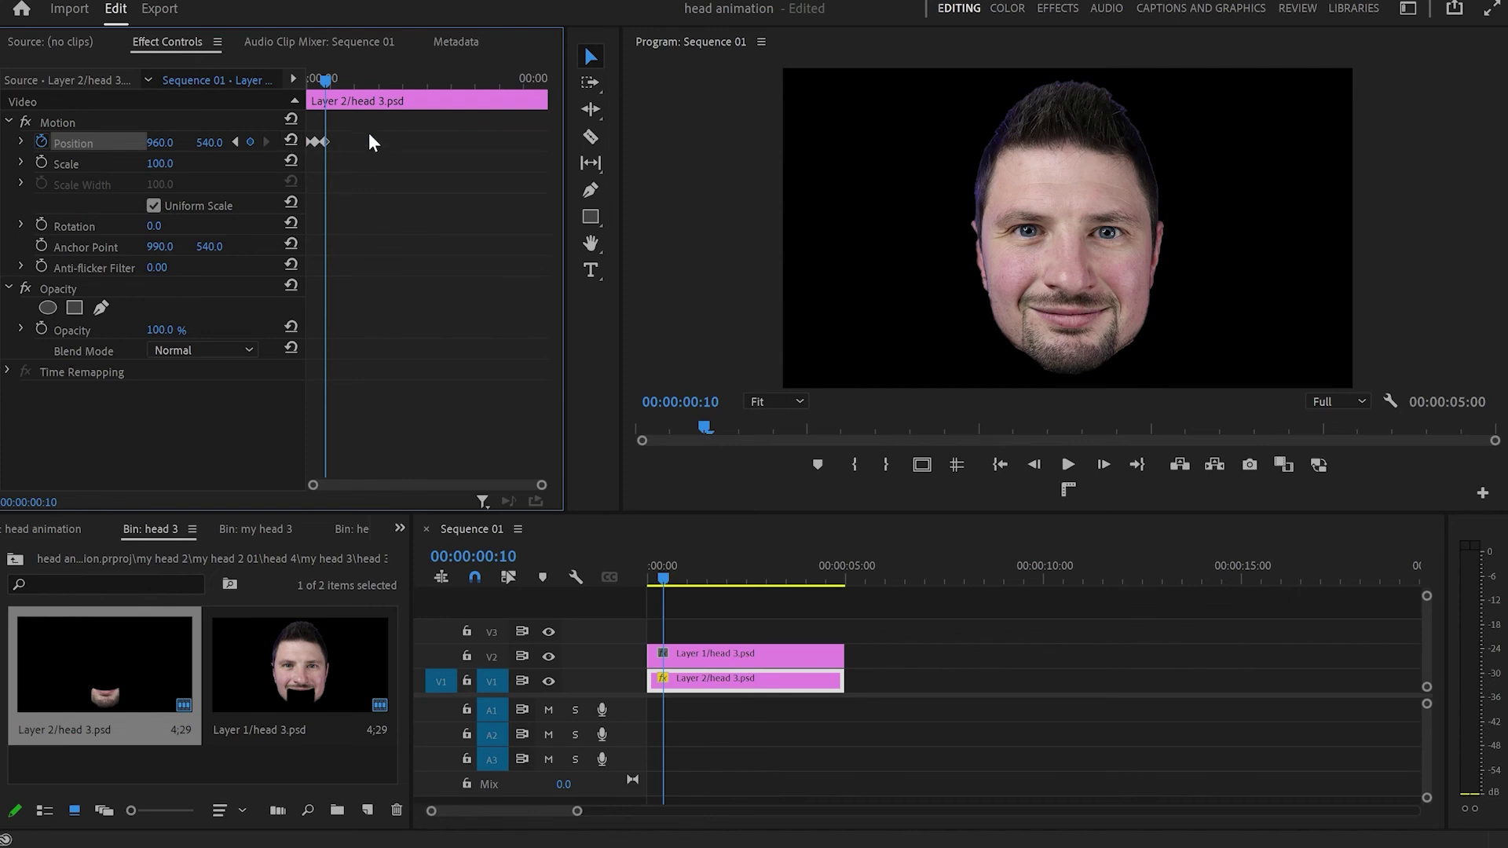
Copy the two jaw keyframes and paste them at 00:00:00:15 and further along, previewing playback.
{"action": "left_click_drag", "start_coordinate": [362, 131], "coordinate": [299, 177]}
{"action": "key", "text": "shift+Right"}
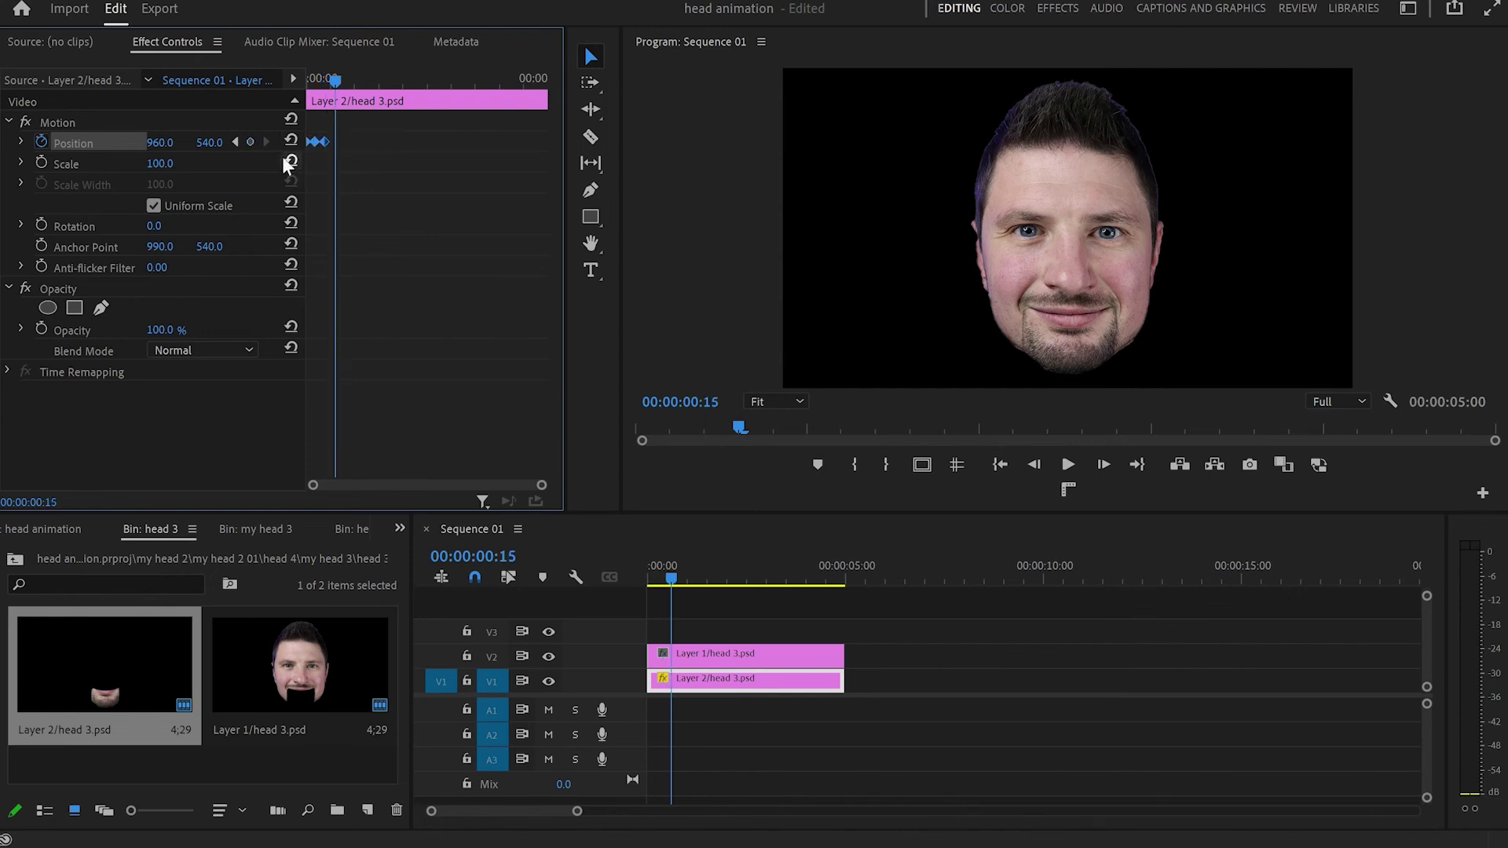
{"action": "key", "text": "ctrl+c"}
{"action": "key", "text": "ctrl+v"}
{"action": "key", "text": "ctrl+v"}
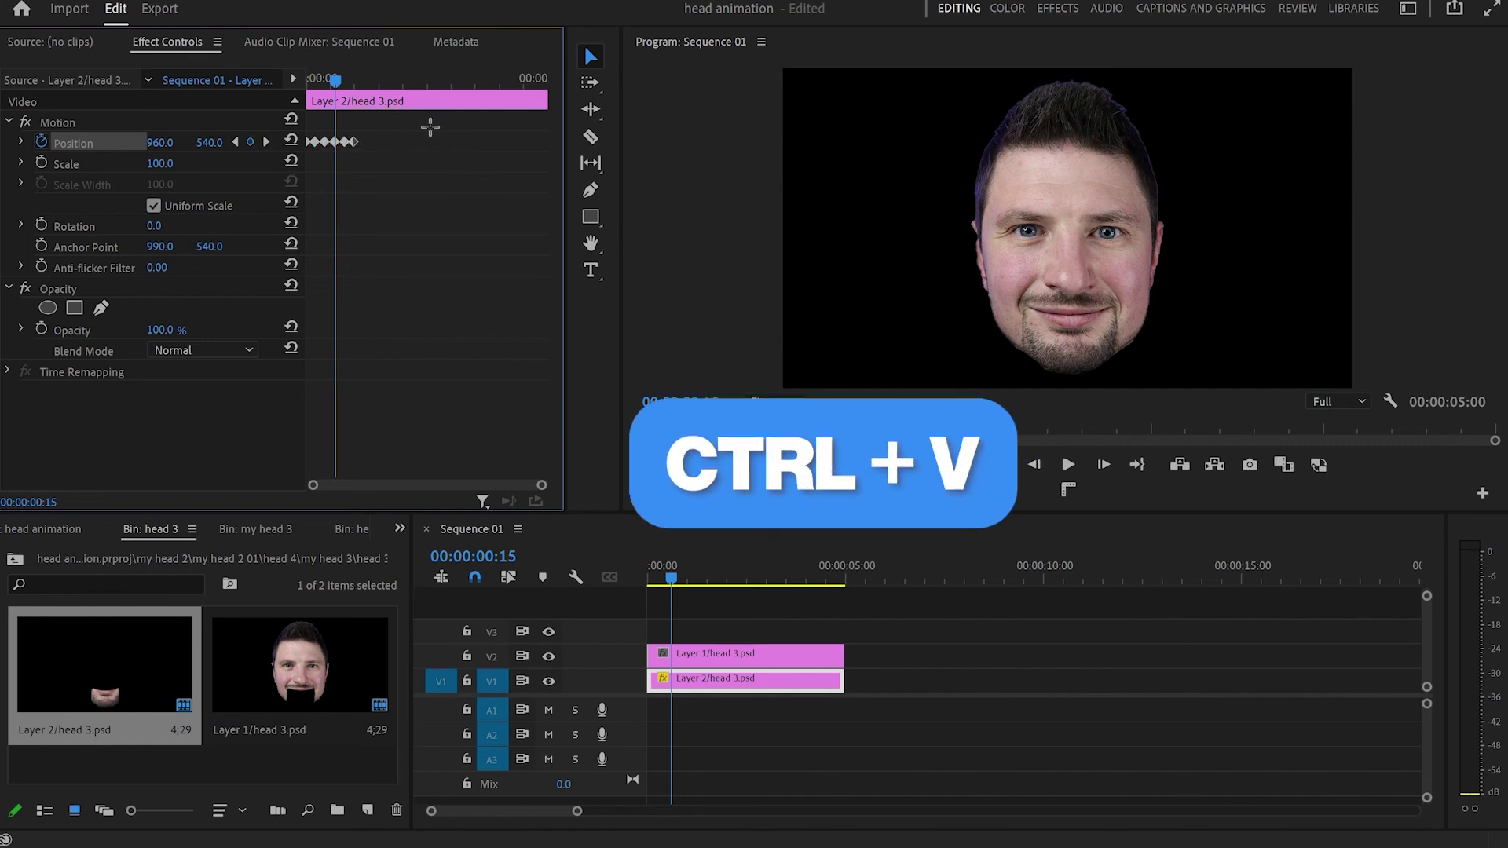
{"action": "left_click_drag", "start_coordinate": [430, 126], "coordinate": [293, 169]}
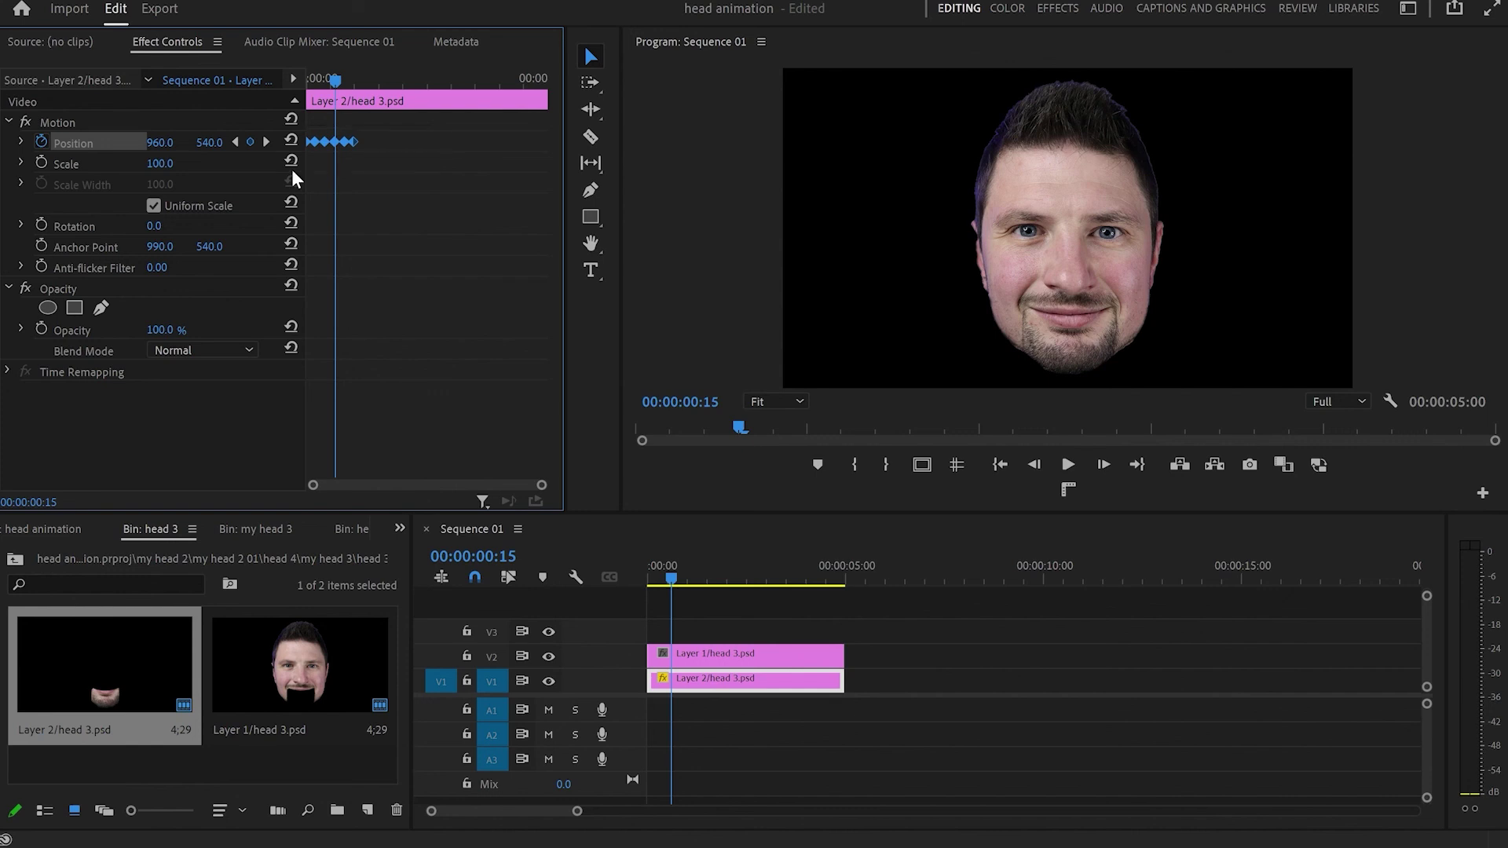
{"action": "key", "text": "space"}
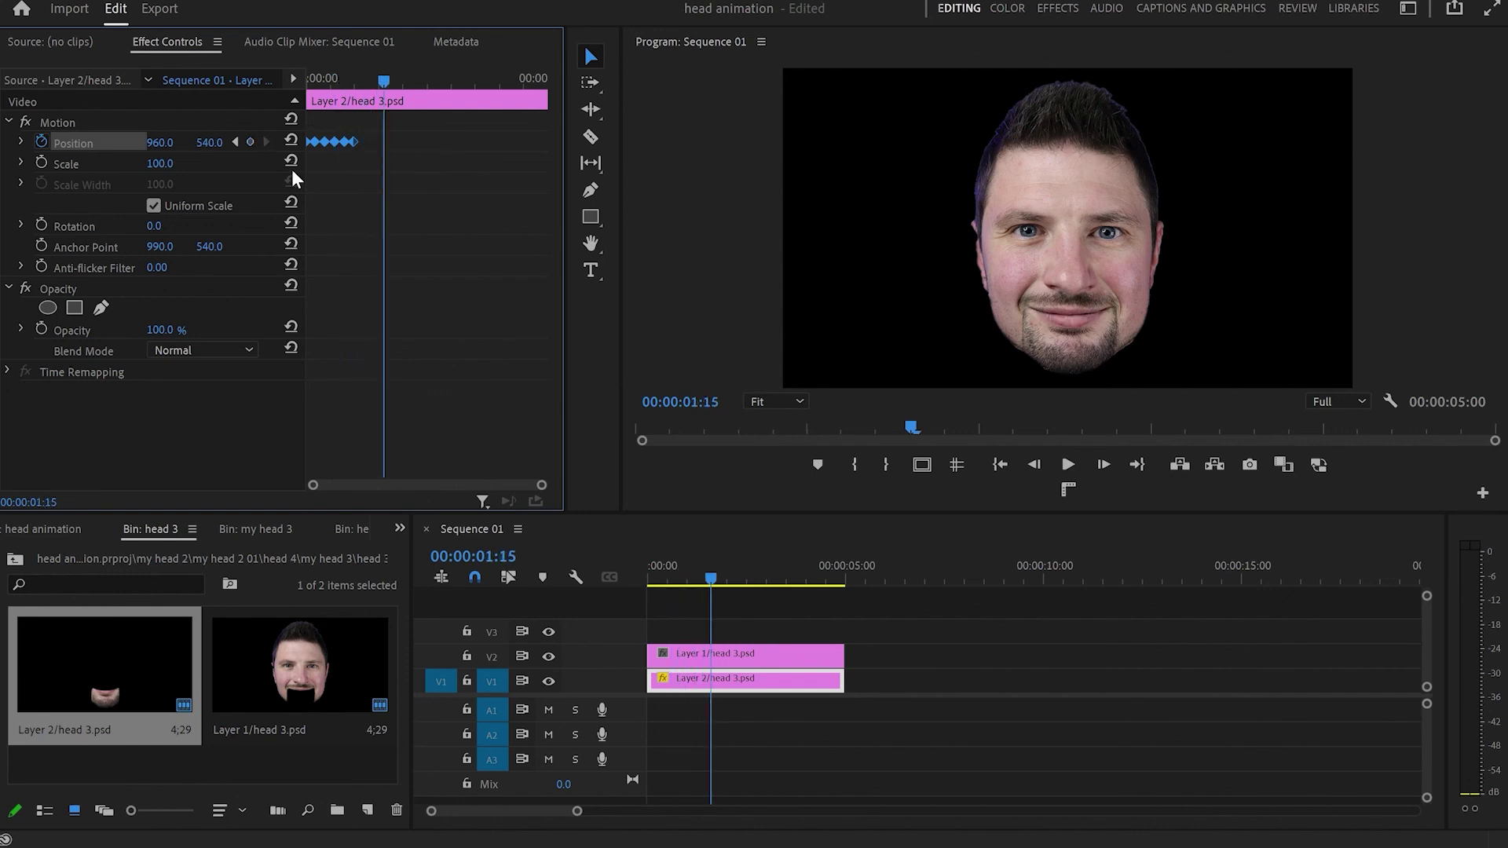
{"action": "key", "text": "ctrl+v"}
{"action": "key", "text": "space"}
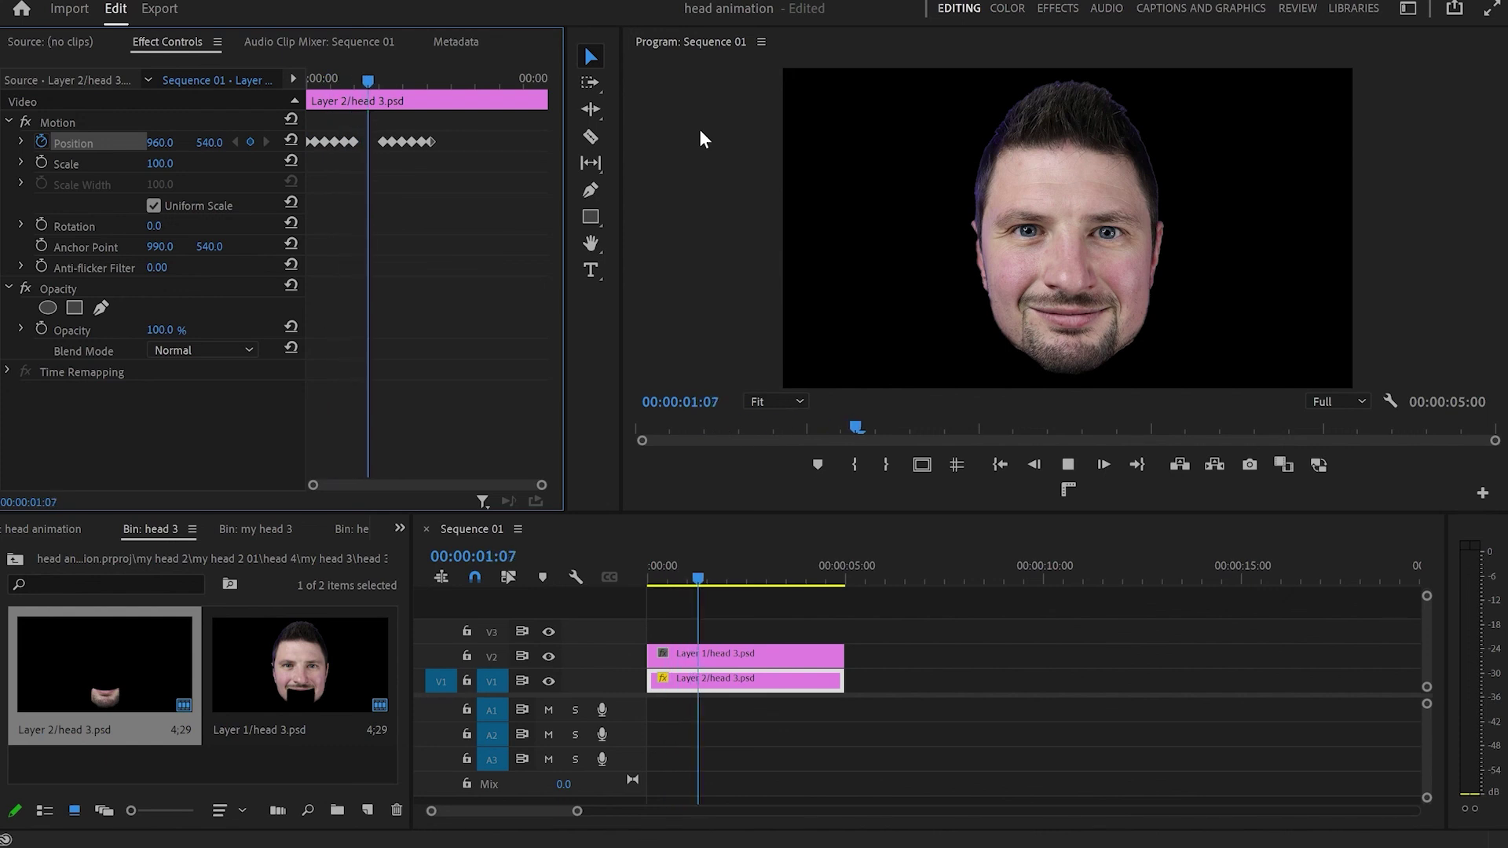
{"action": "key", "text": "space"}
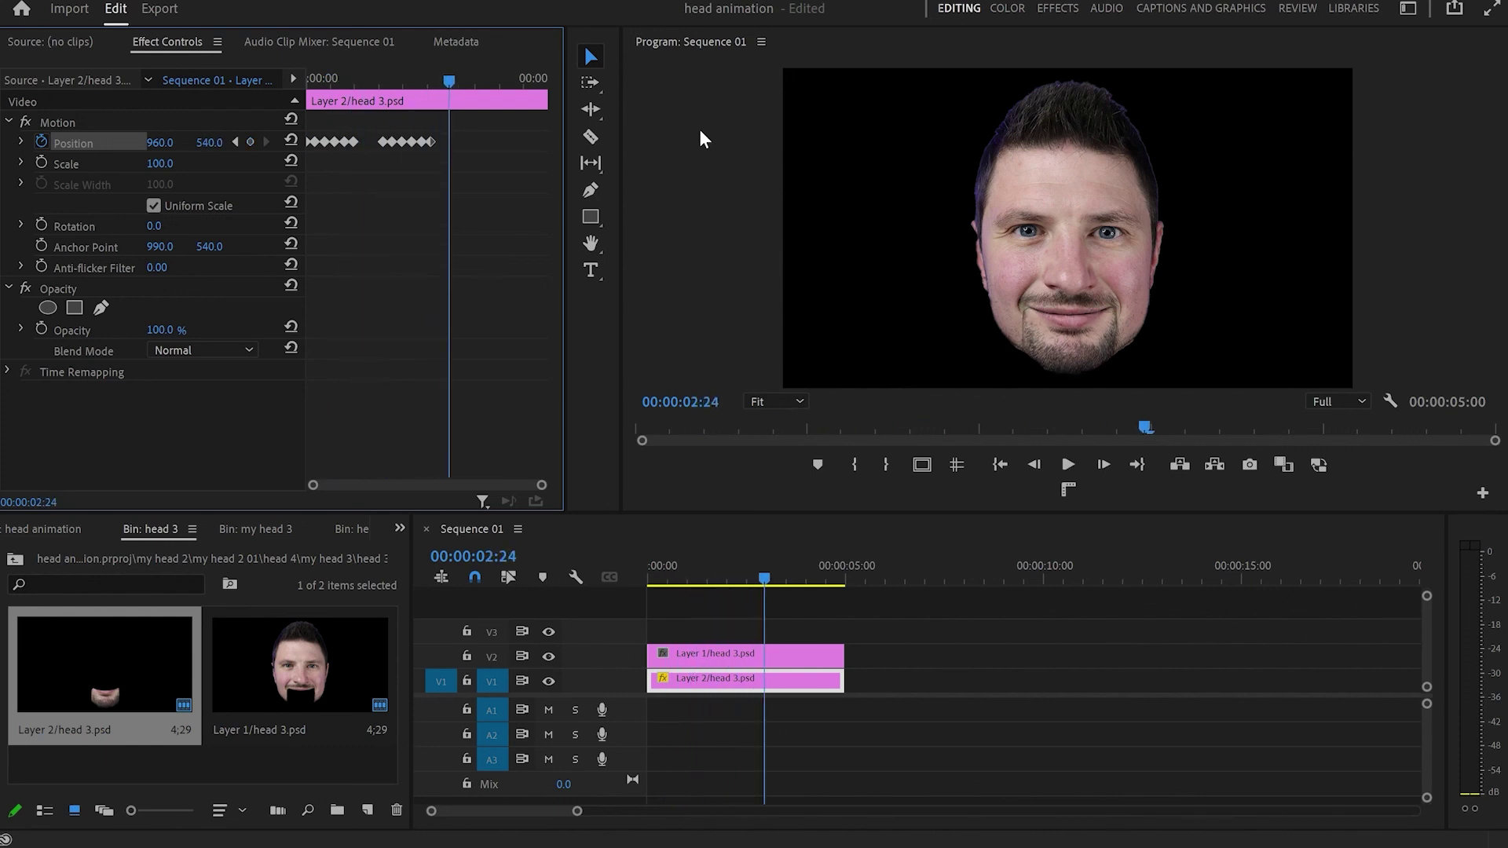
{"action": "left_click", "coordinate": [811, 568]}
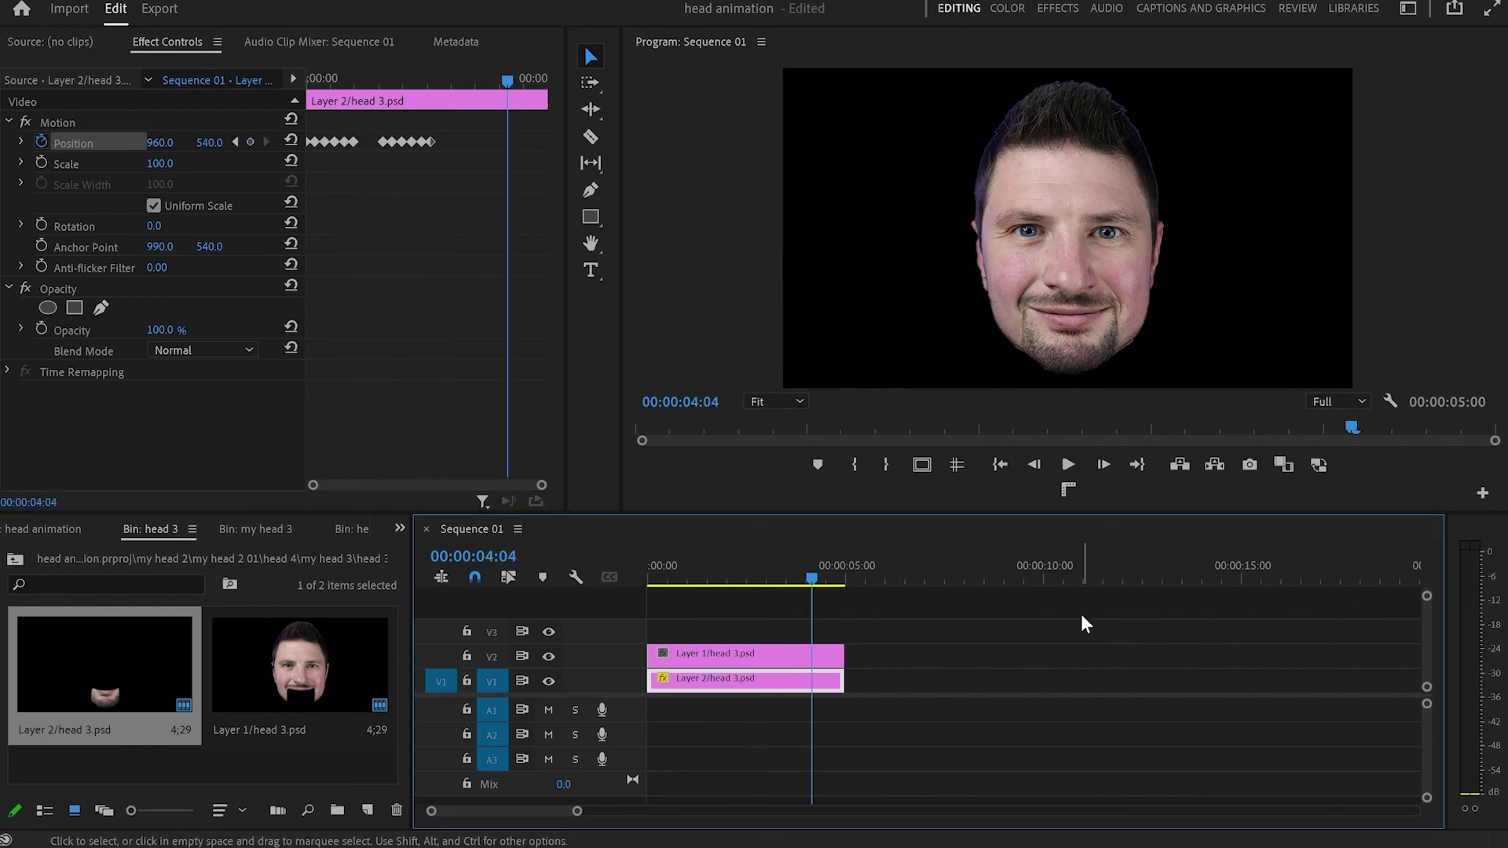